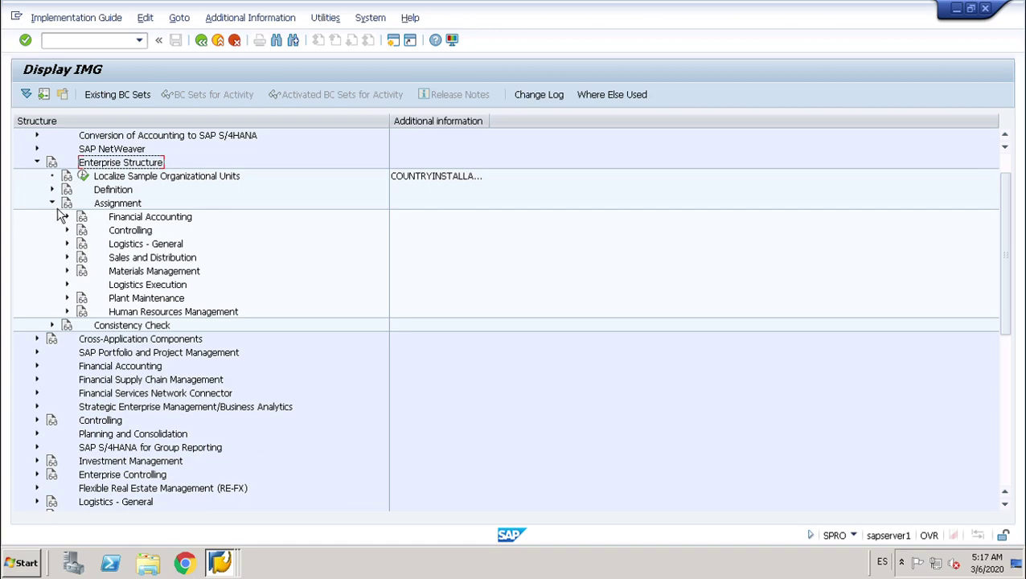
Open the Define Plant activity under Enterprise Structure Definition > Logistics - General
click(53, 204)
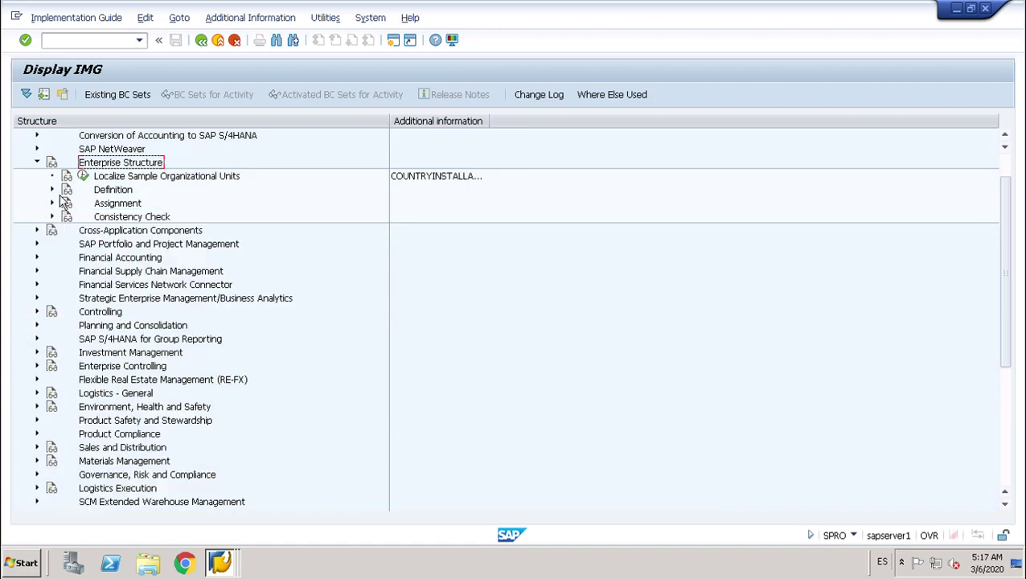
click(56, 193)
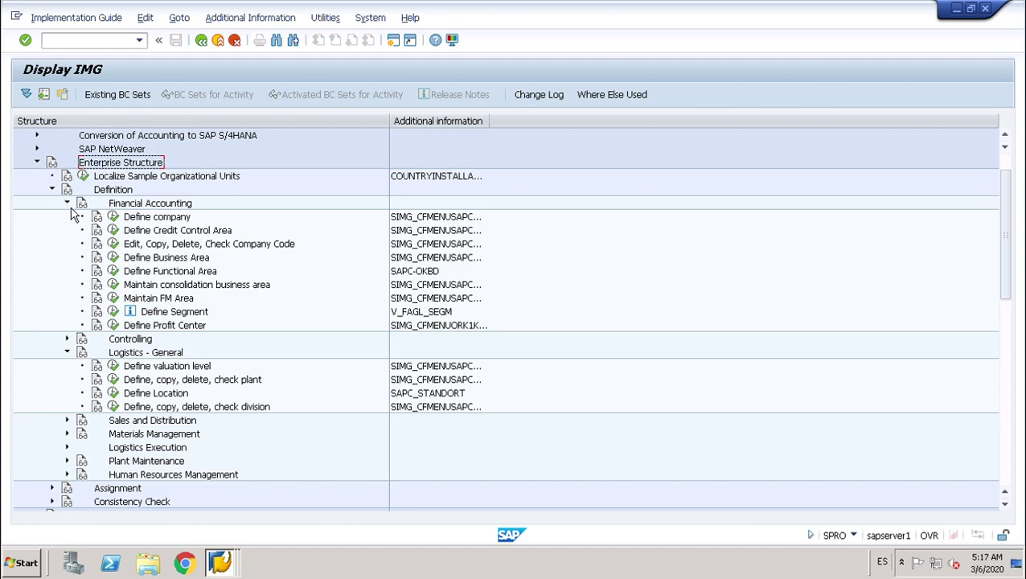
click(70, 206)
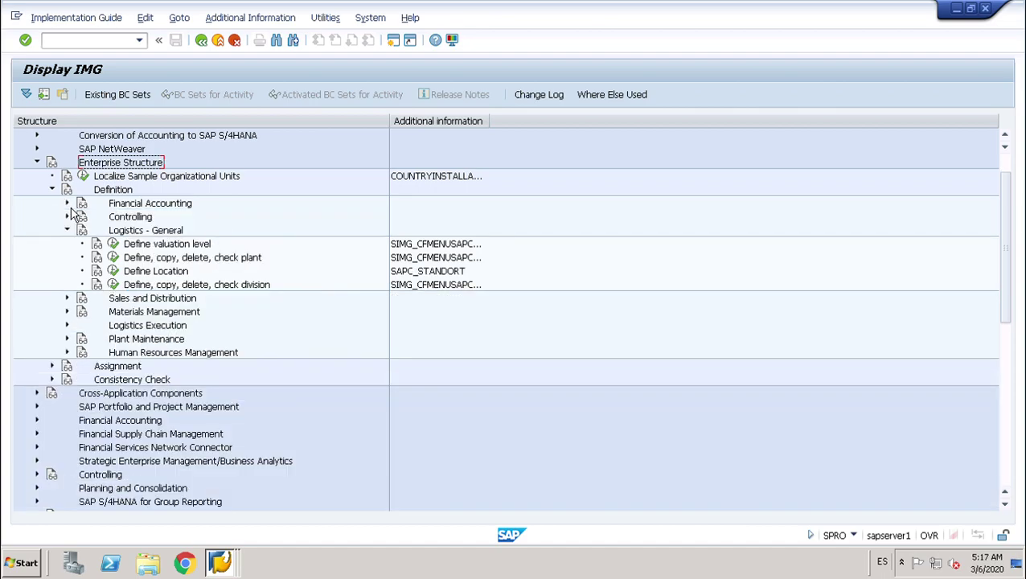
click(113, 257)
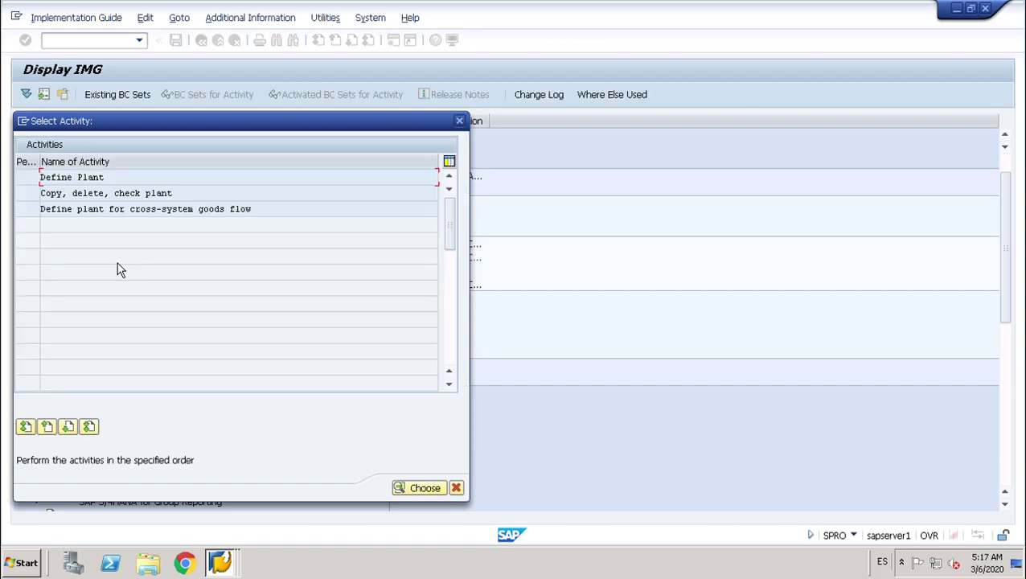
double_click(108, 181)
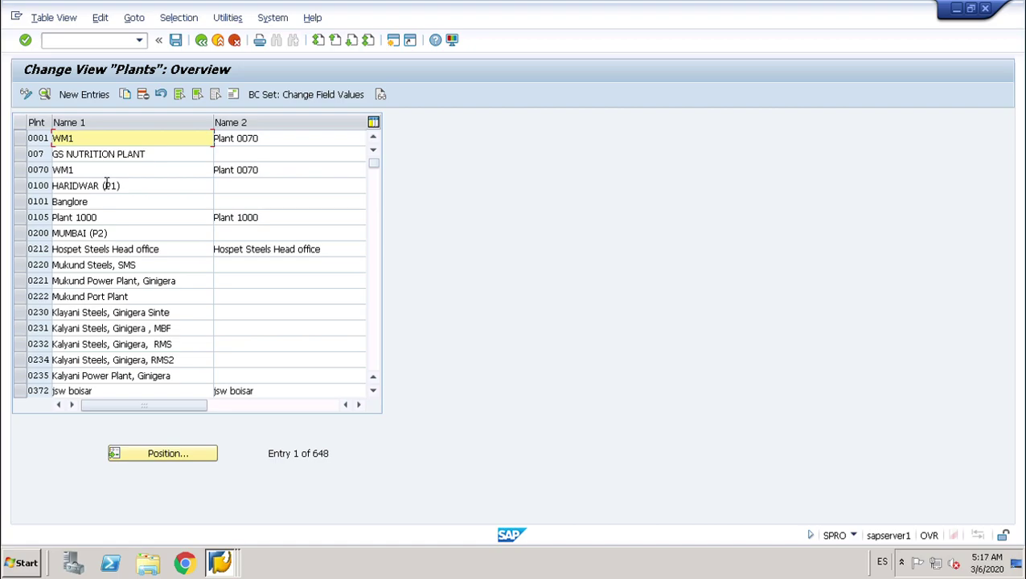
Position the plants table on plant 8001, Cable industries
click(199, 460)
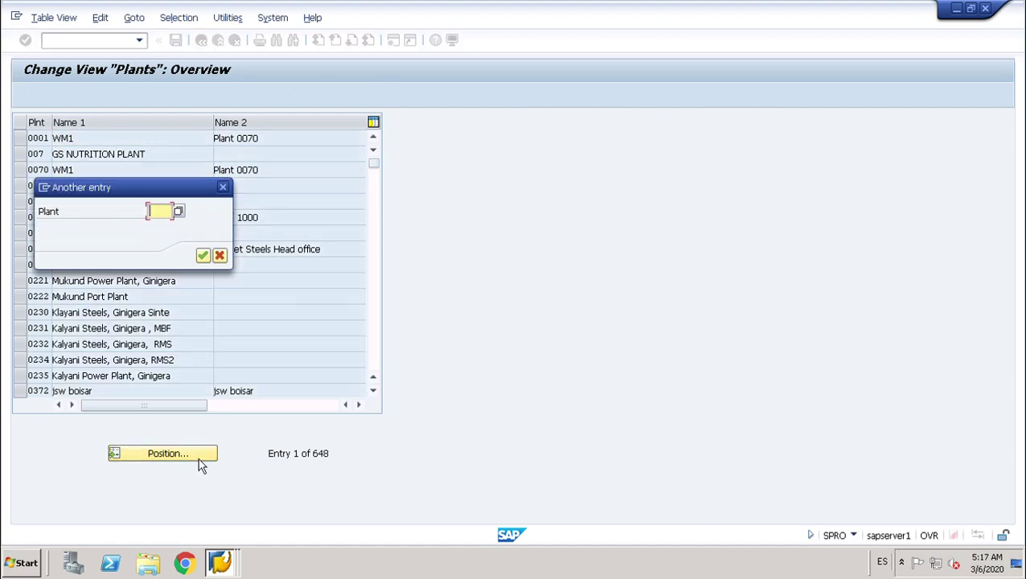
text(8001)
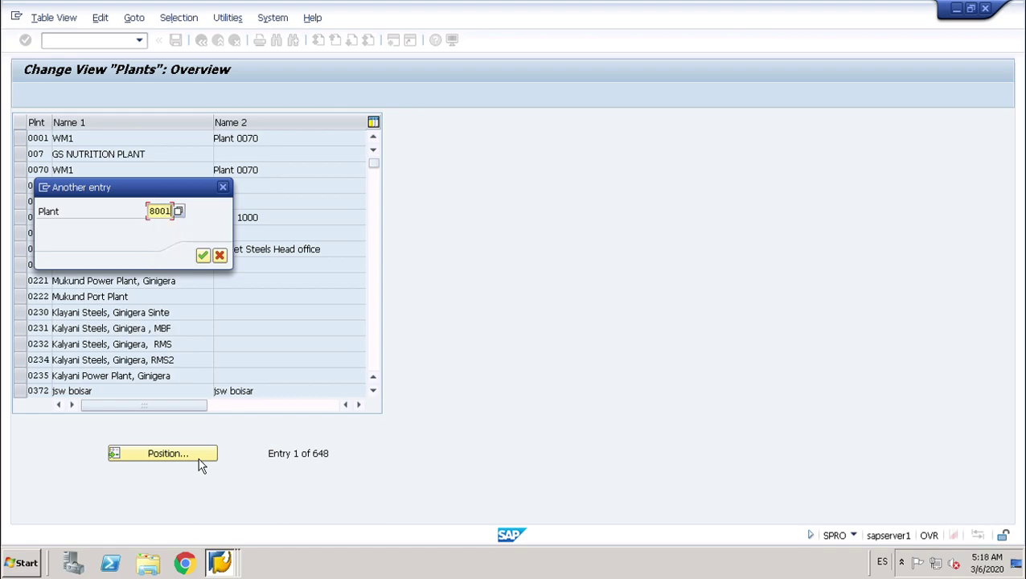
key(Return)
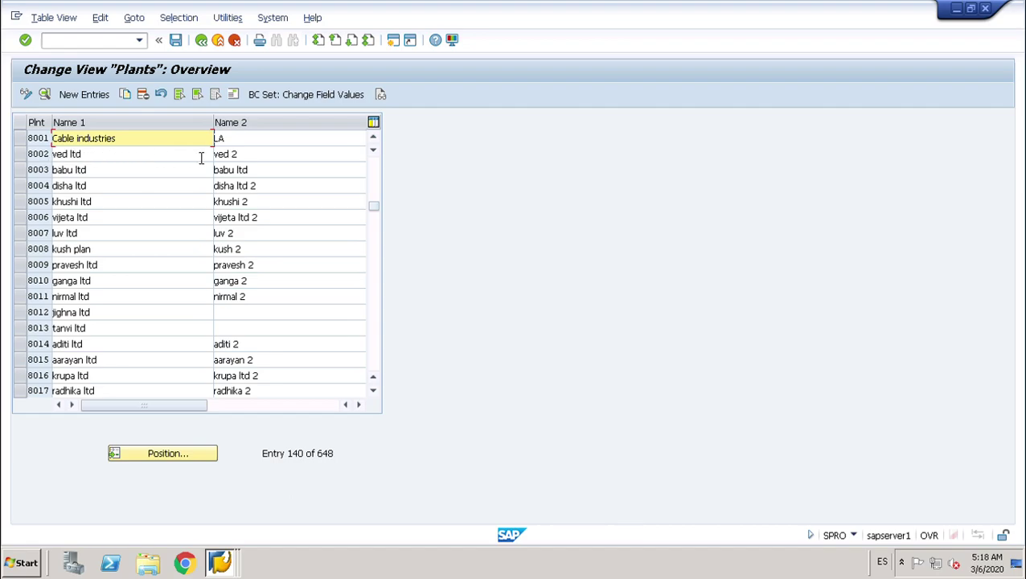
Run the Assign plant to company code activity under Enterprise Structure Assignment
click(209, 50)
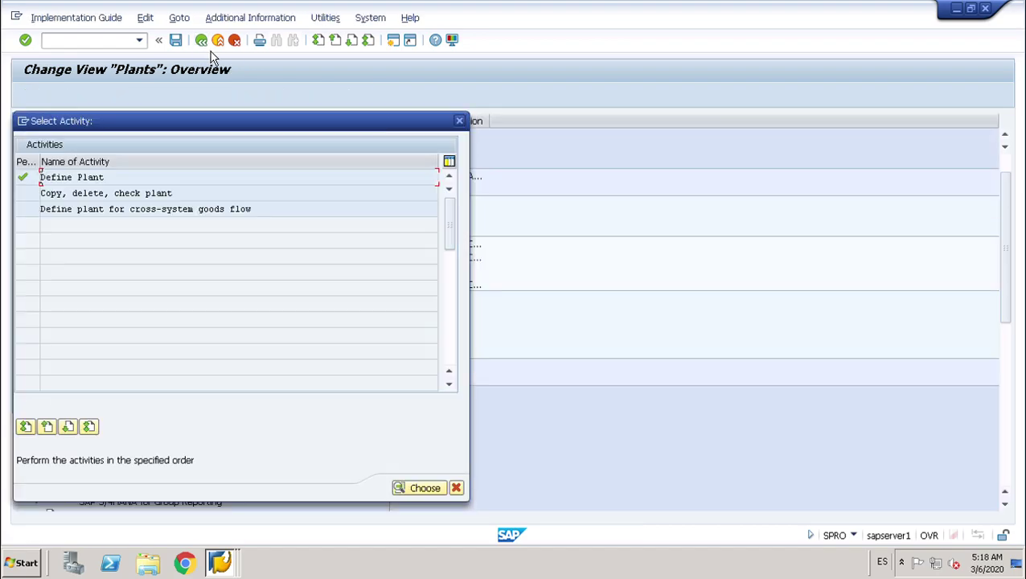
click(463, 123)
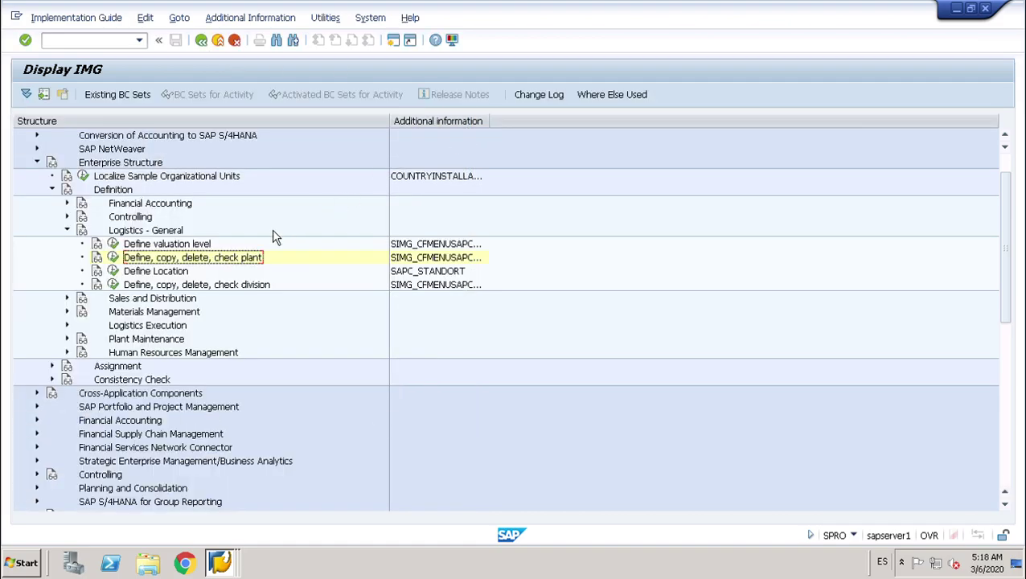
click(67, 230)
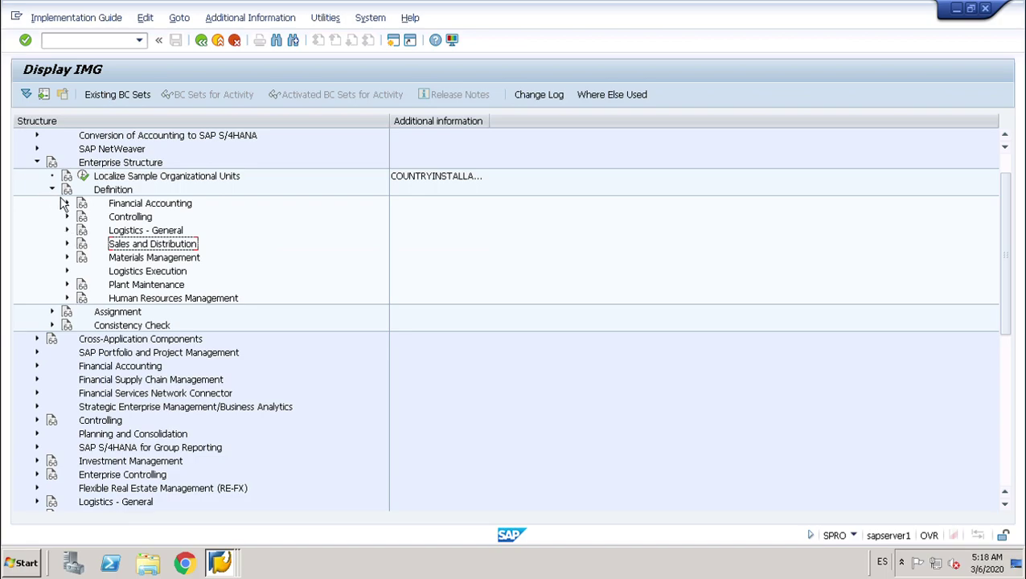
click(63, 203)
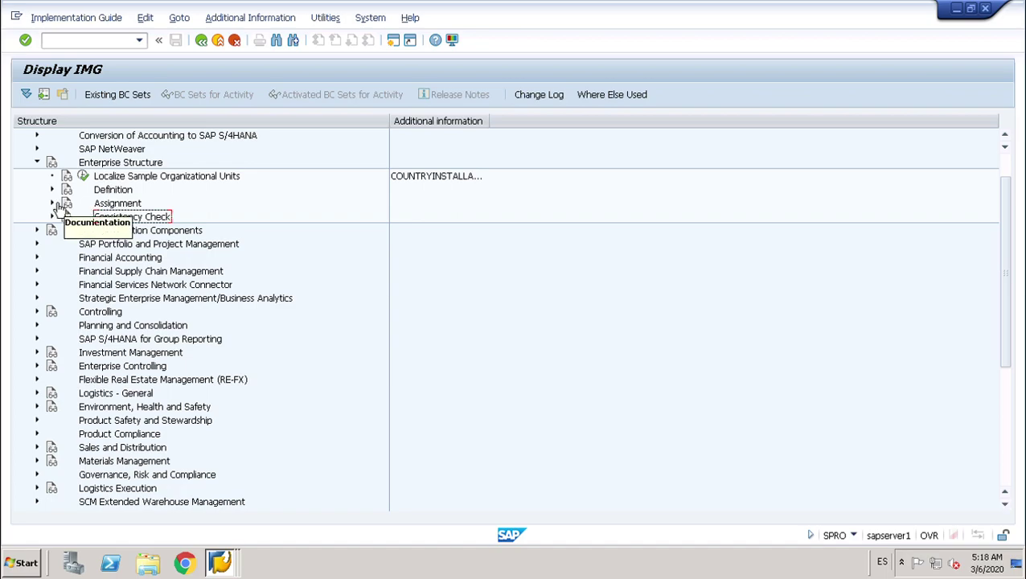
click(58, 204)
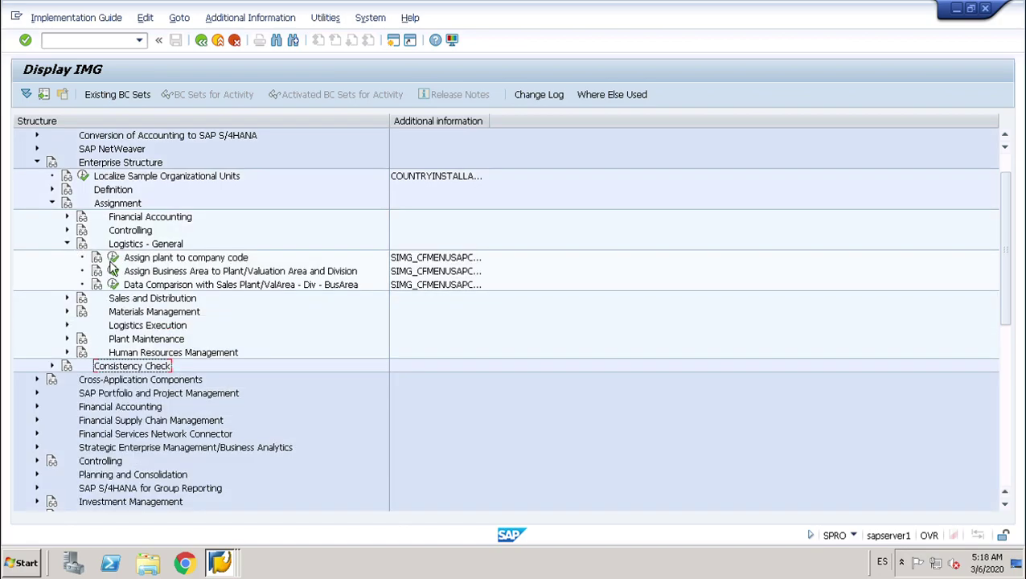
click(113, 258)
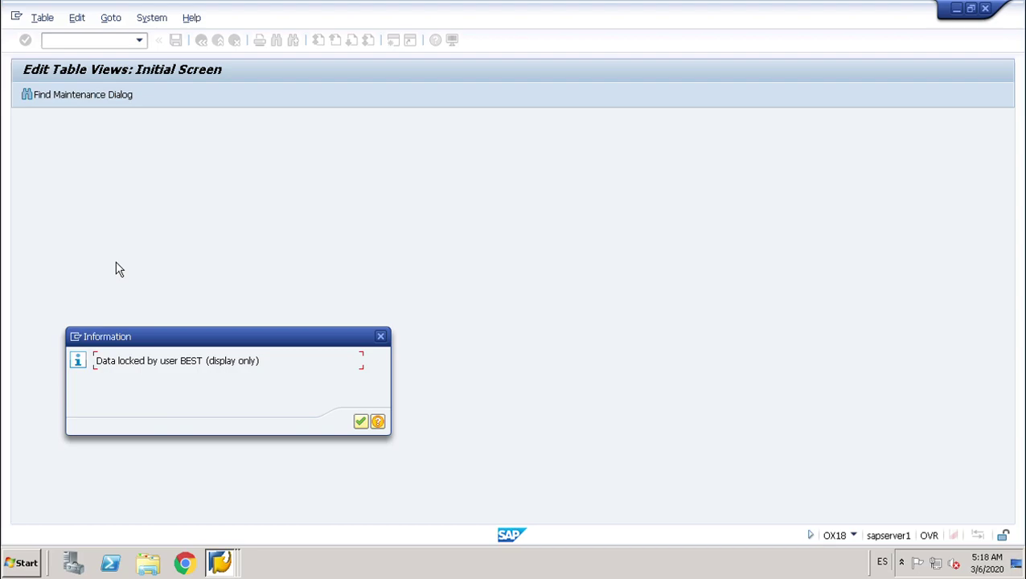
Position the assignments on plant 8001, confirm it sits under company code 8888, and return
click(360, 422)
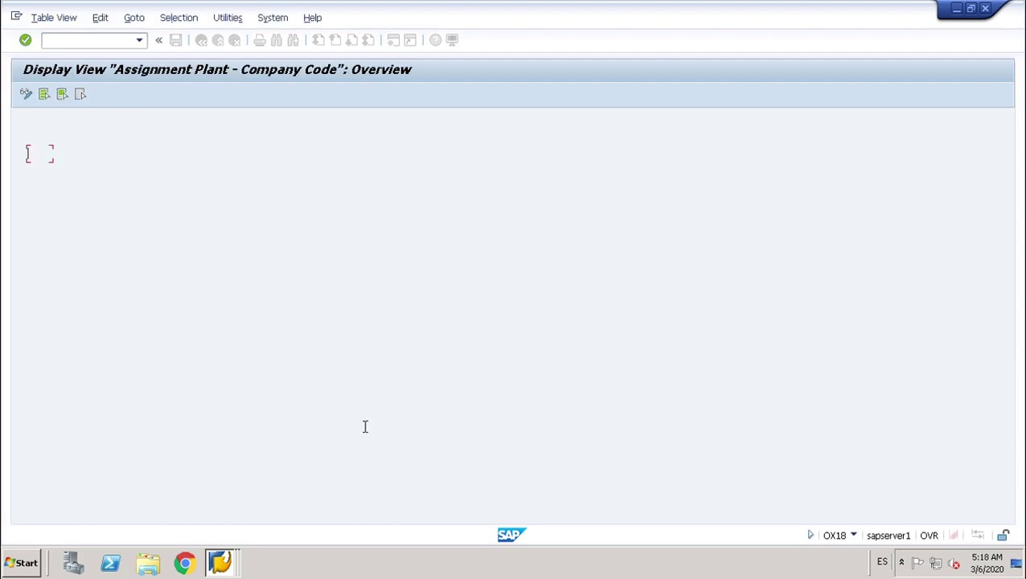
click(181, 508)
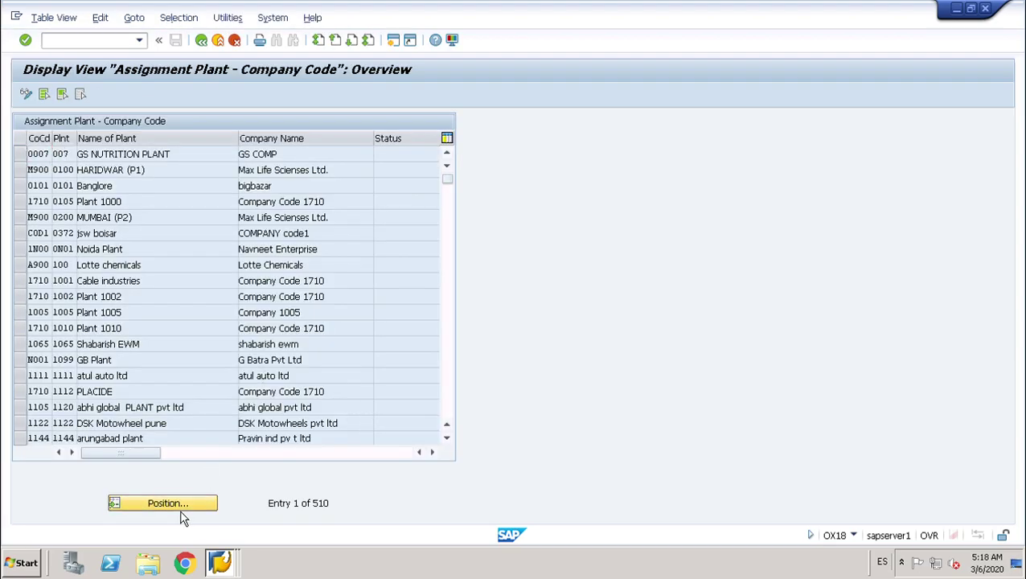
text(8)
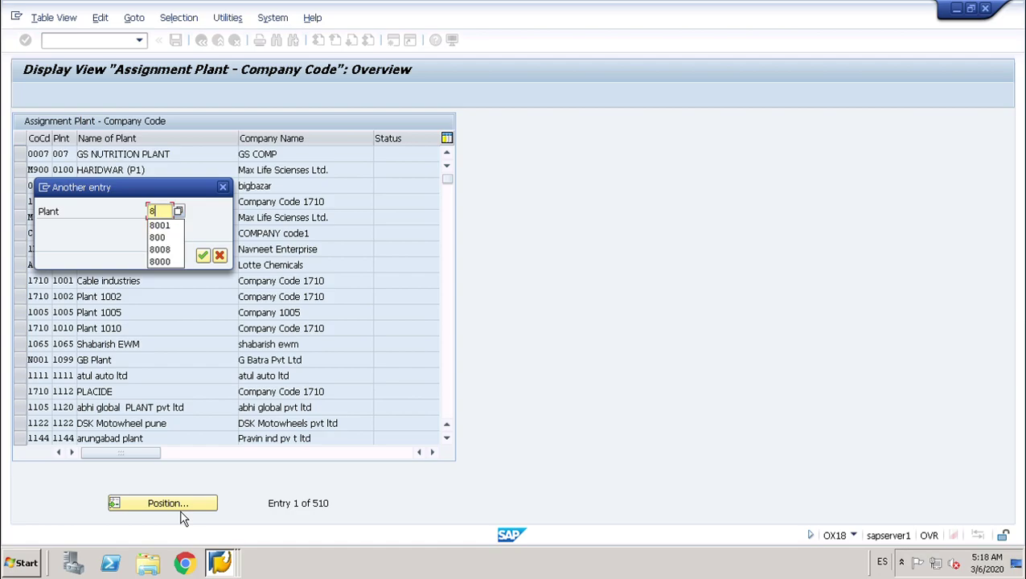
text(001)
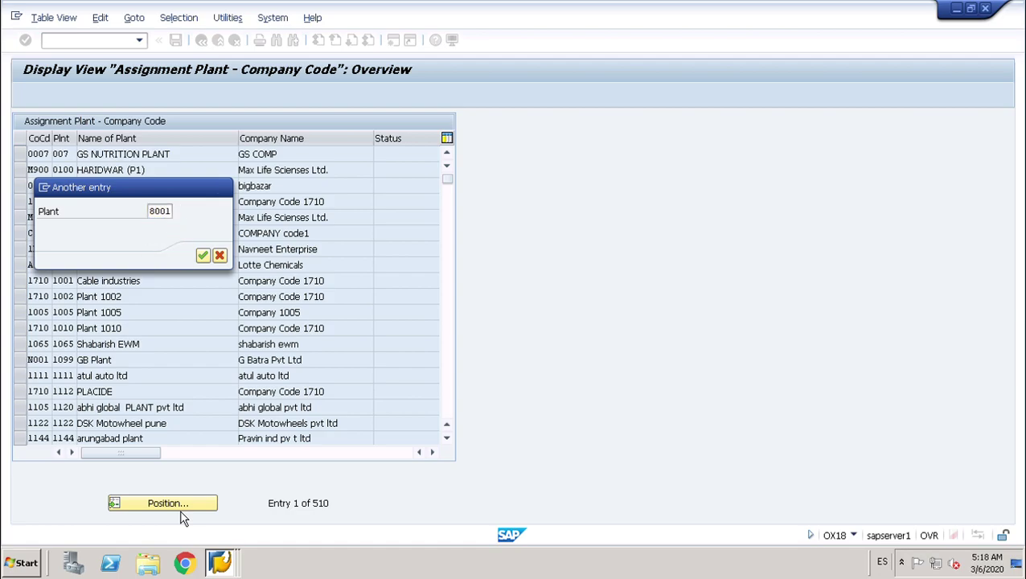
key(Return)
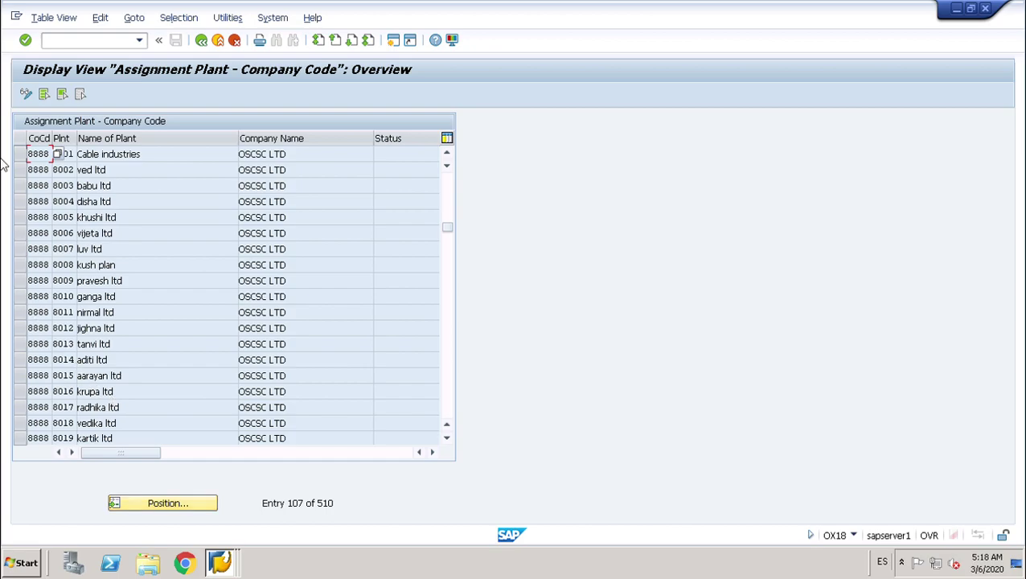
click(70, 153)
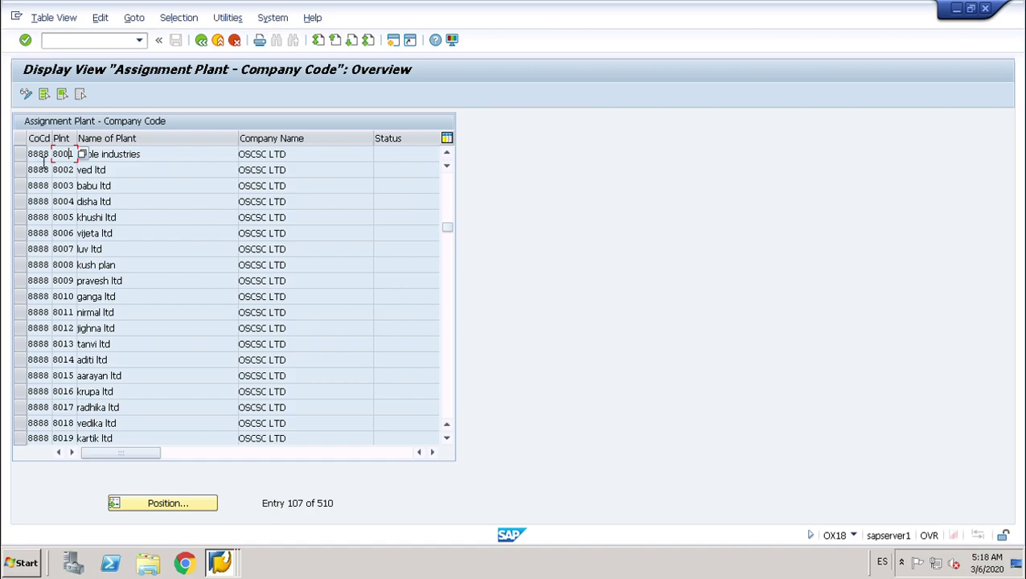
click(205, 45)
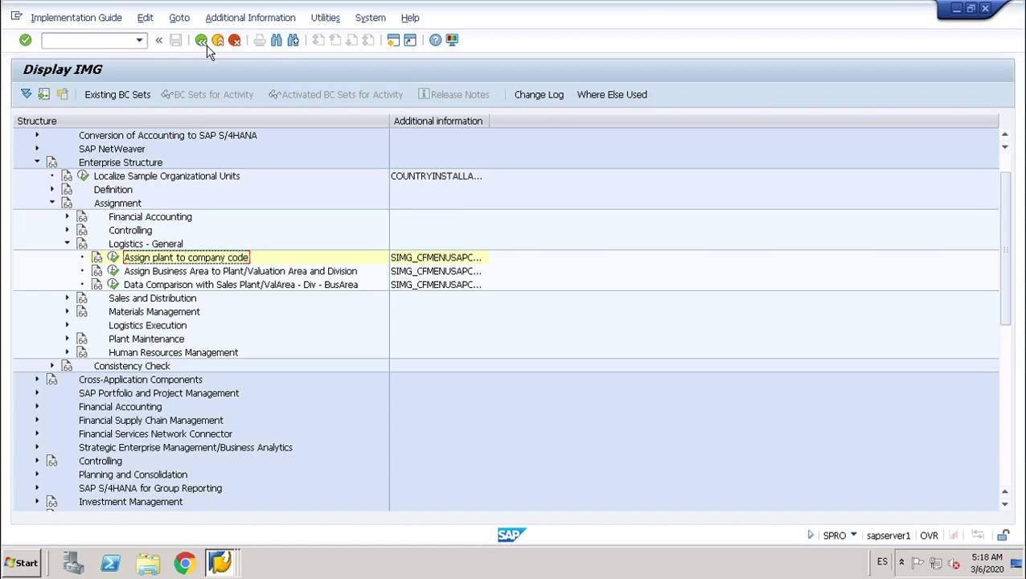
Collapse Enterprise Structure and expand Controlling > Product Cost Controlling > Actual Costing/Material Ledger
click(67, 245)
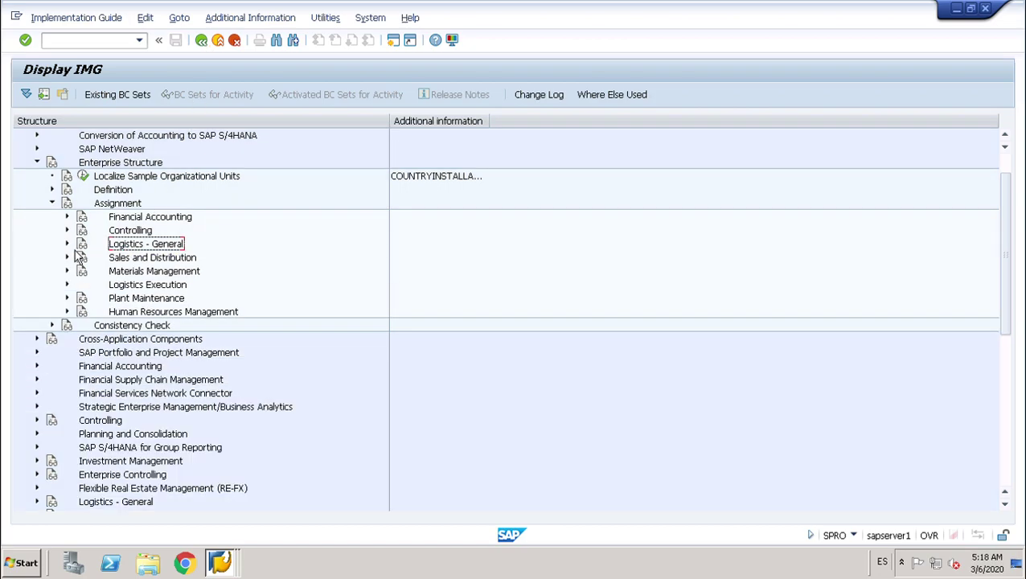
click(52, 203)
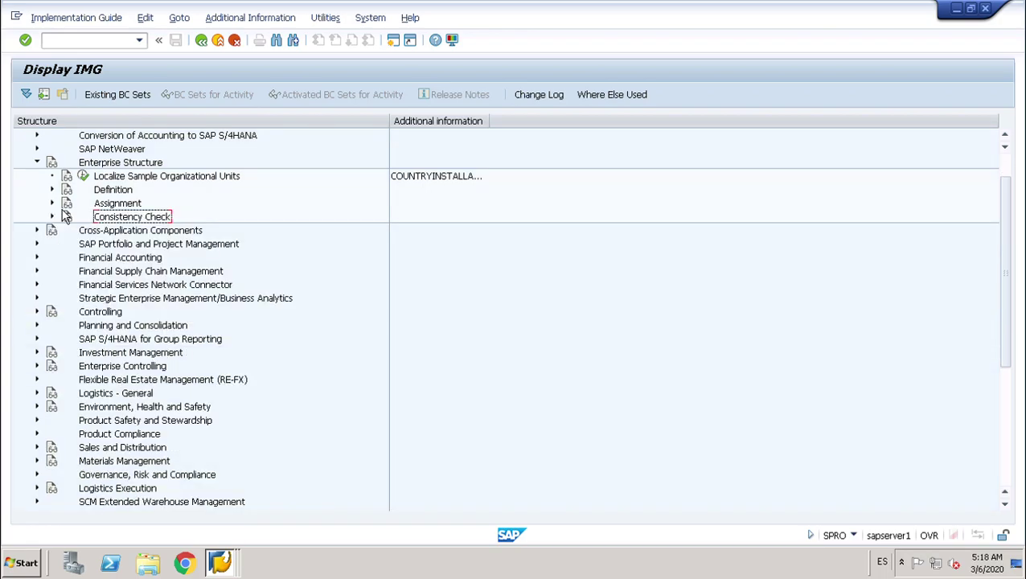
click(37, 163)
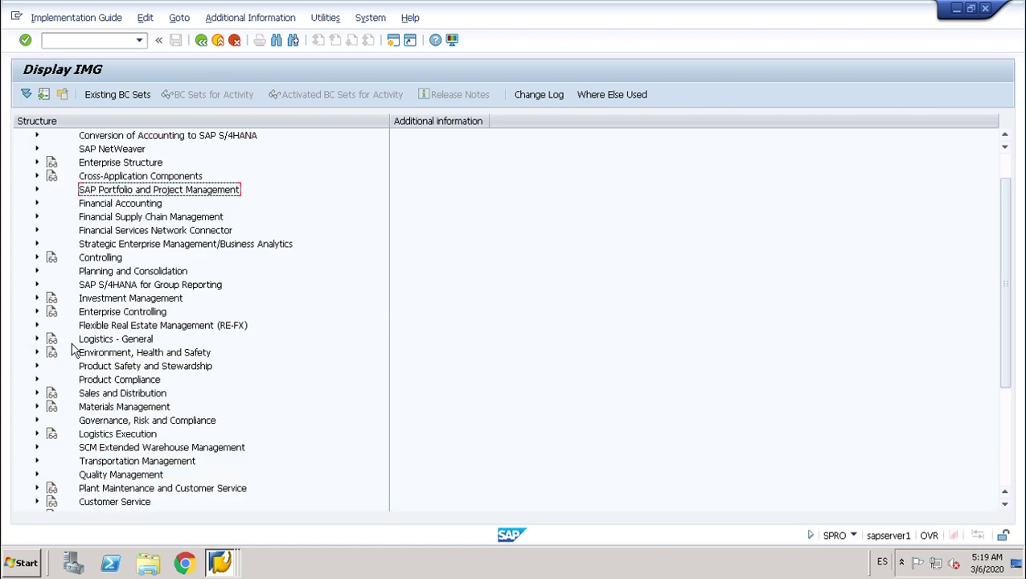
click(41, 260)
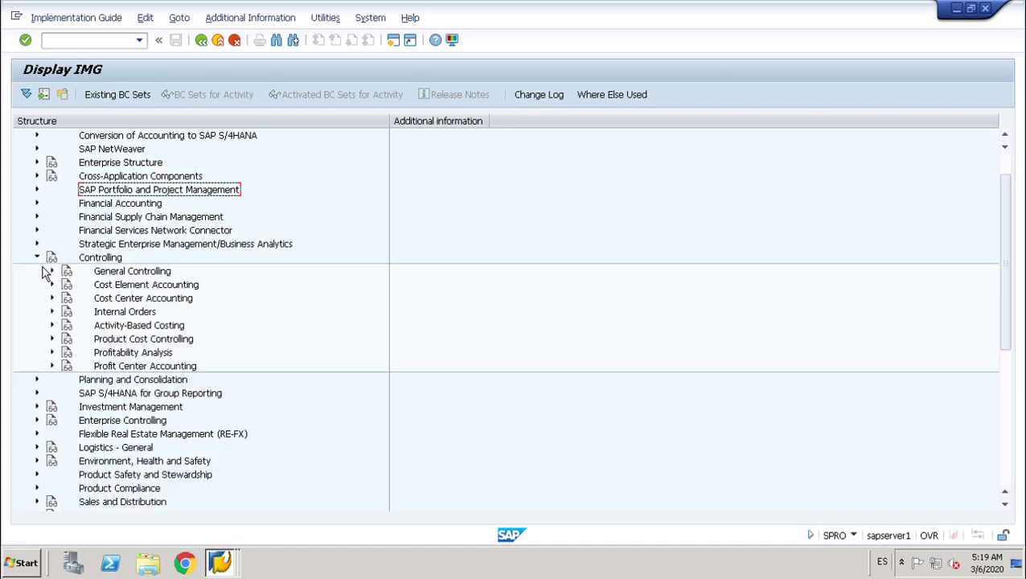
click(53, 340)
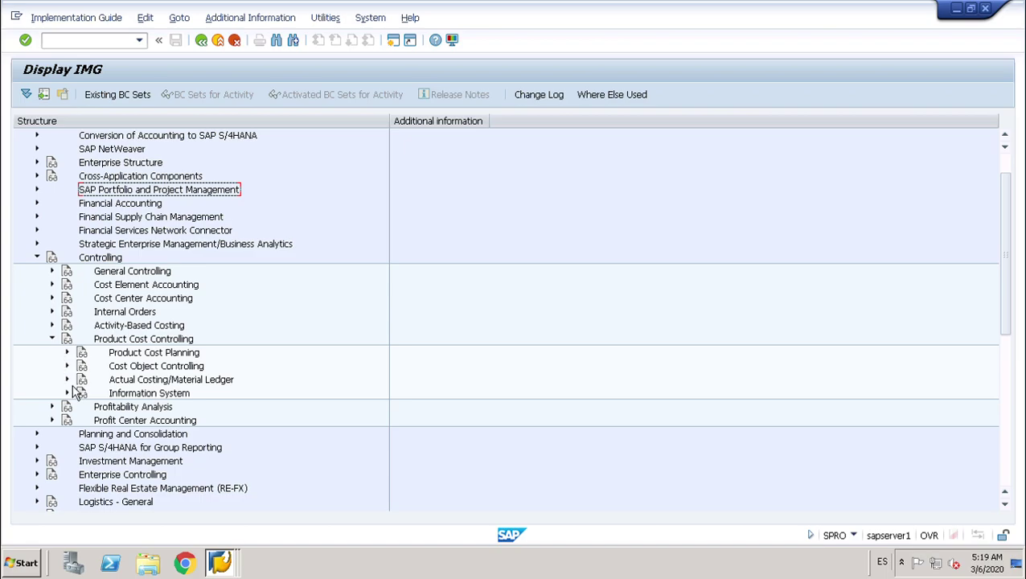
click(69, 382)
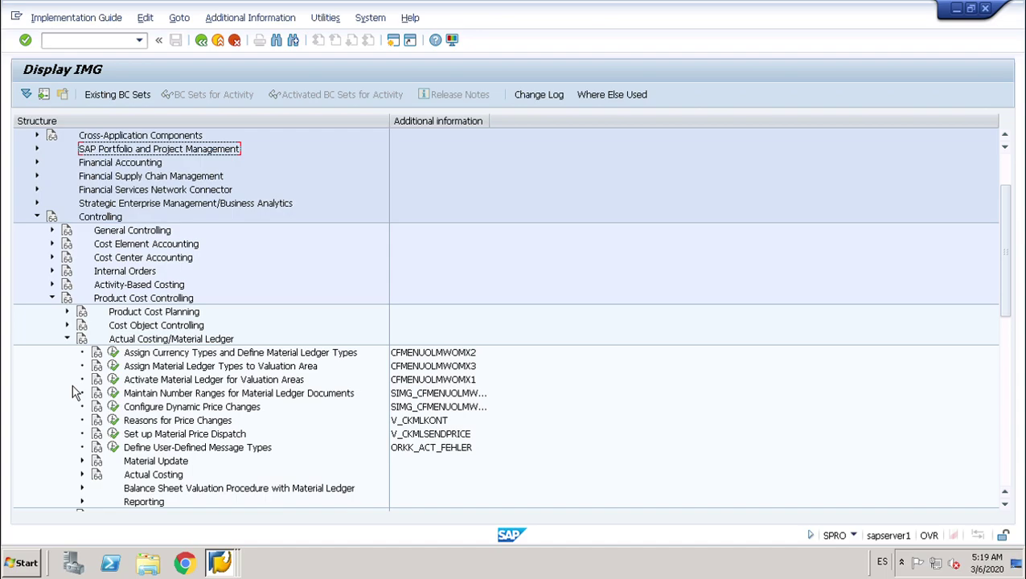
Add and save a new entry assigning material ledger type 1710 to valuation area 8001
click(113, 365)
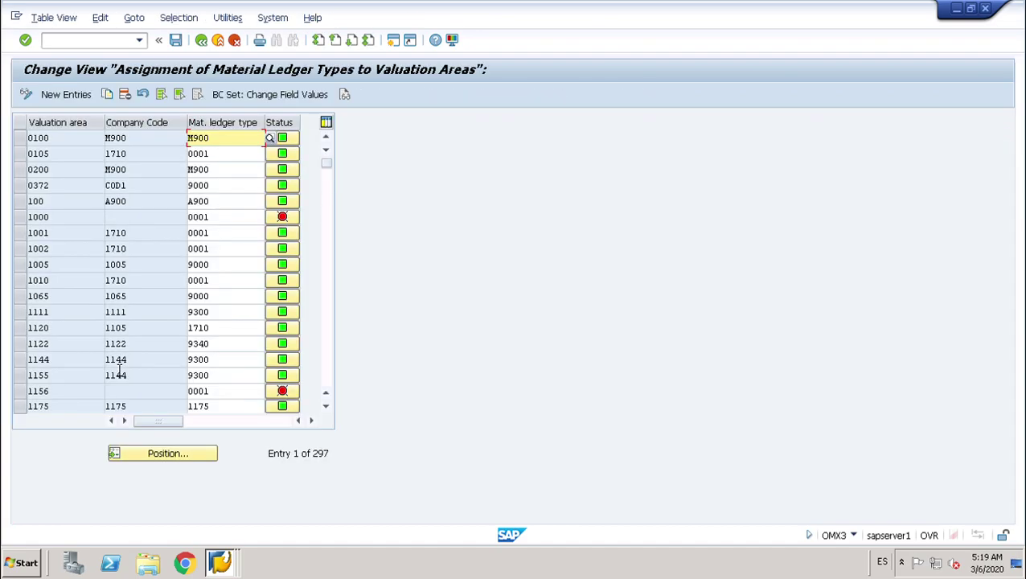
click(80, 101)
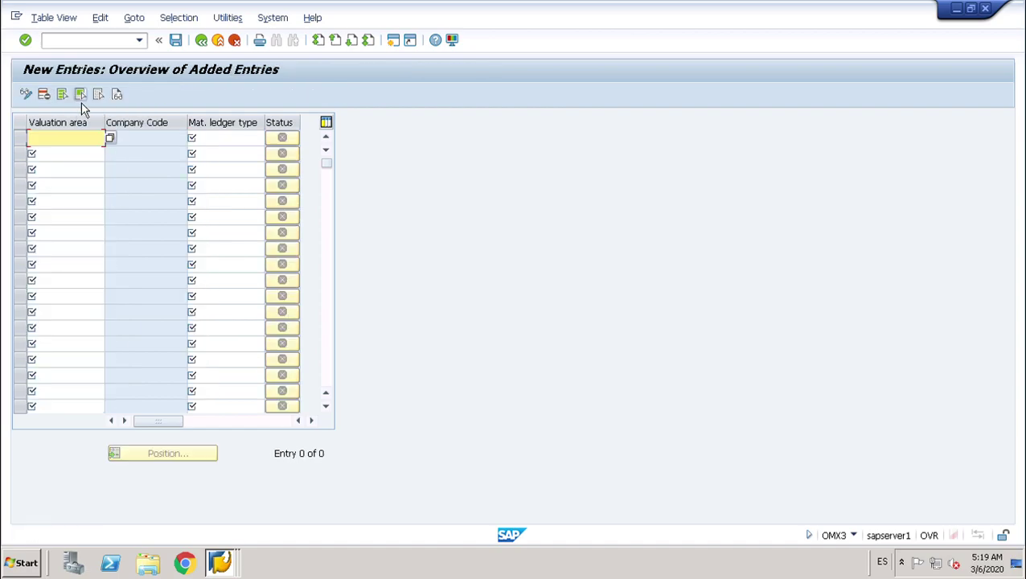
text(80)
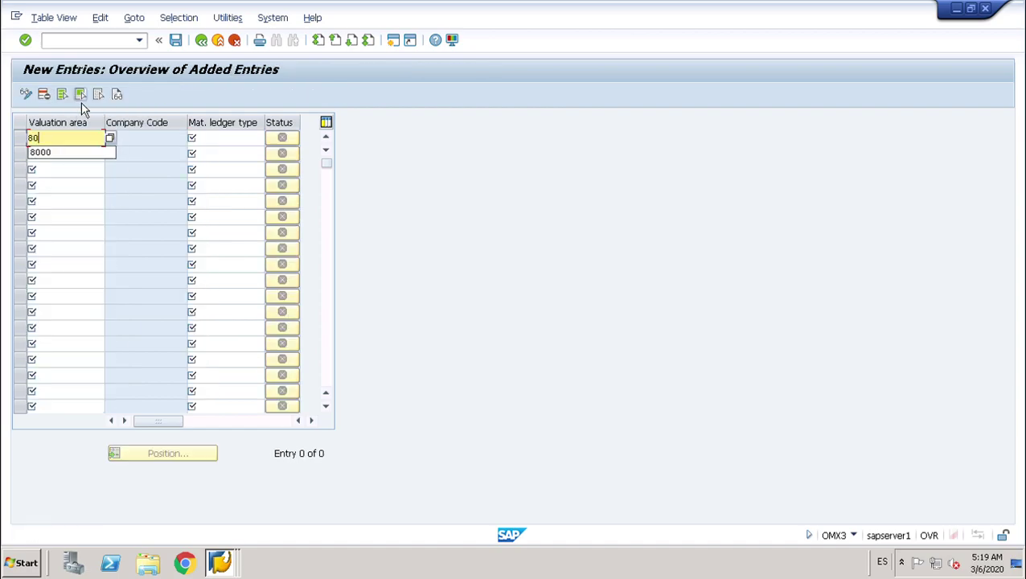
text(01)
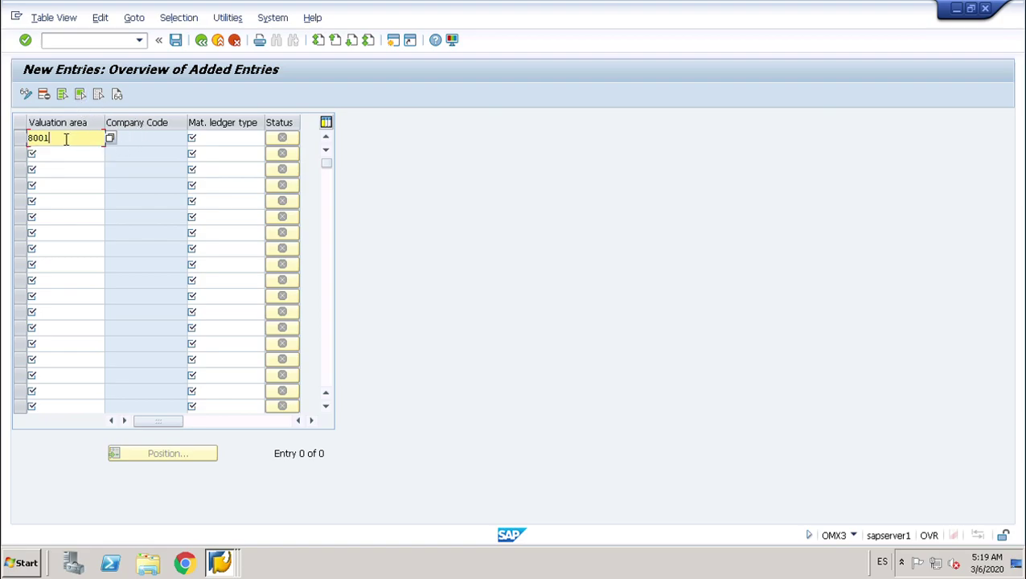
click(238, 147)
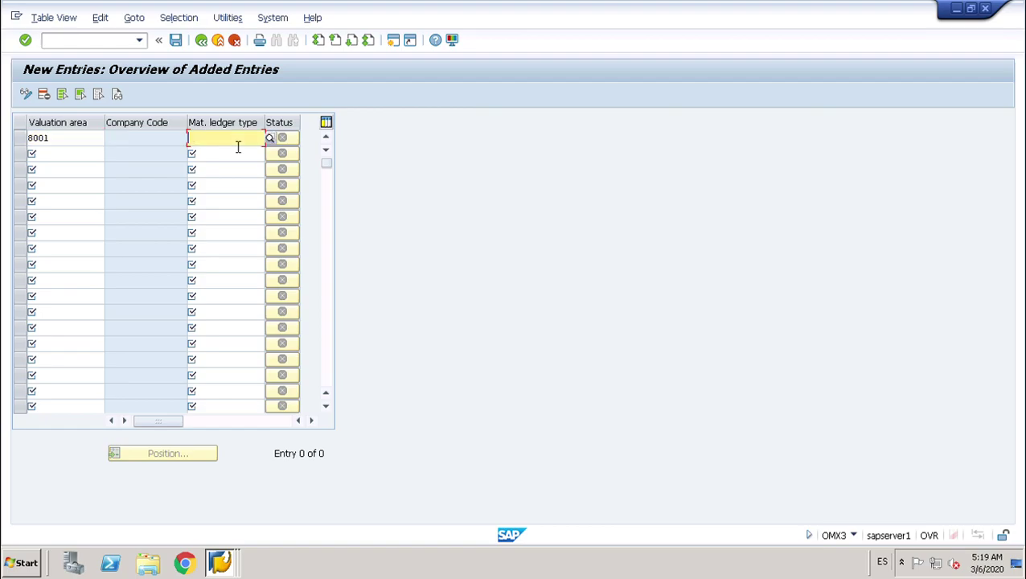
text(1)
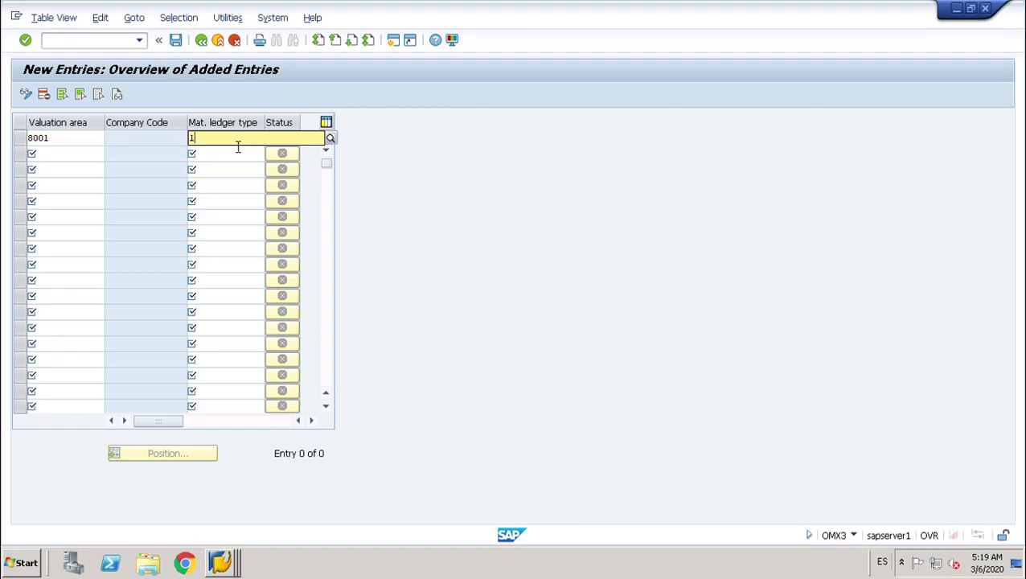
text(7)
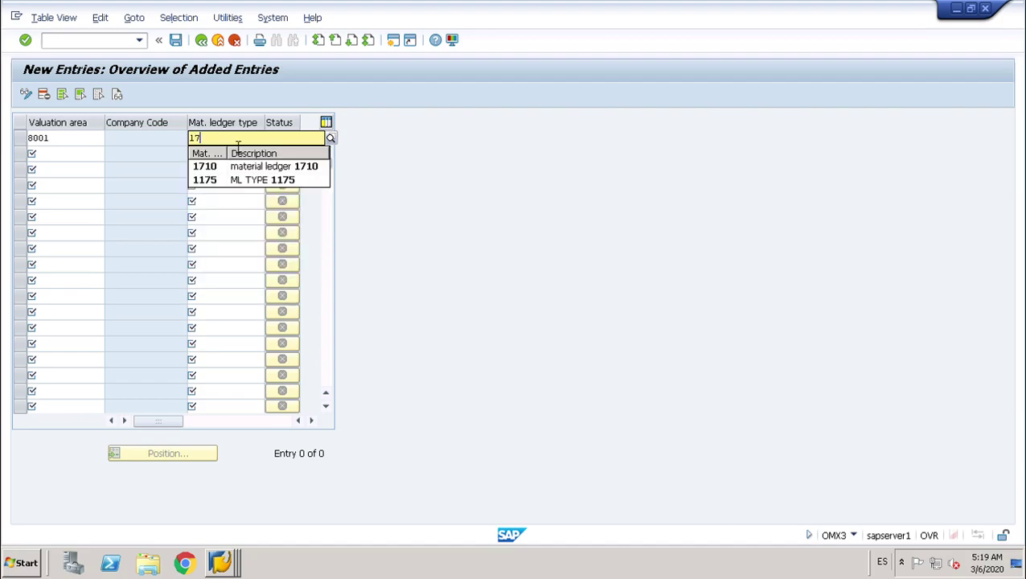
text(10)
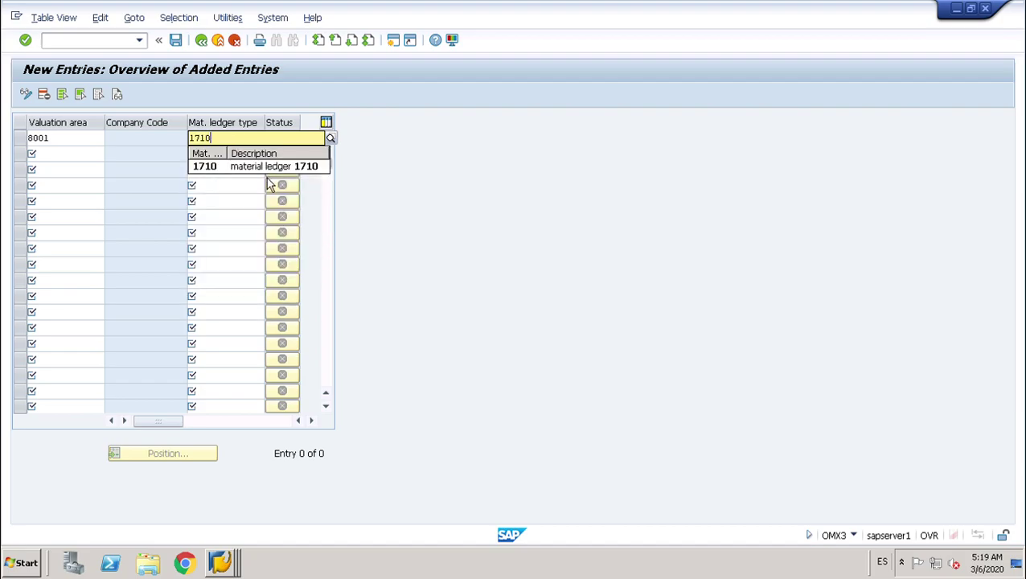
click(266, 174)
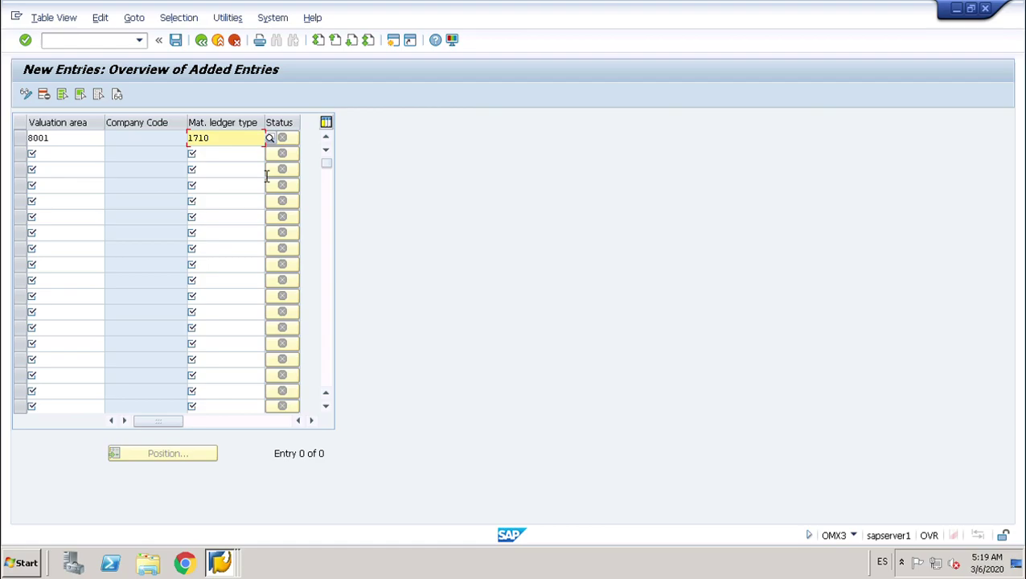
key(Return)
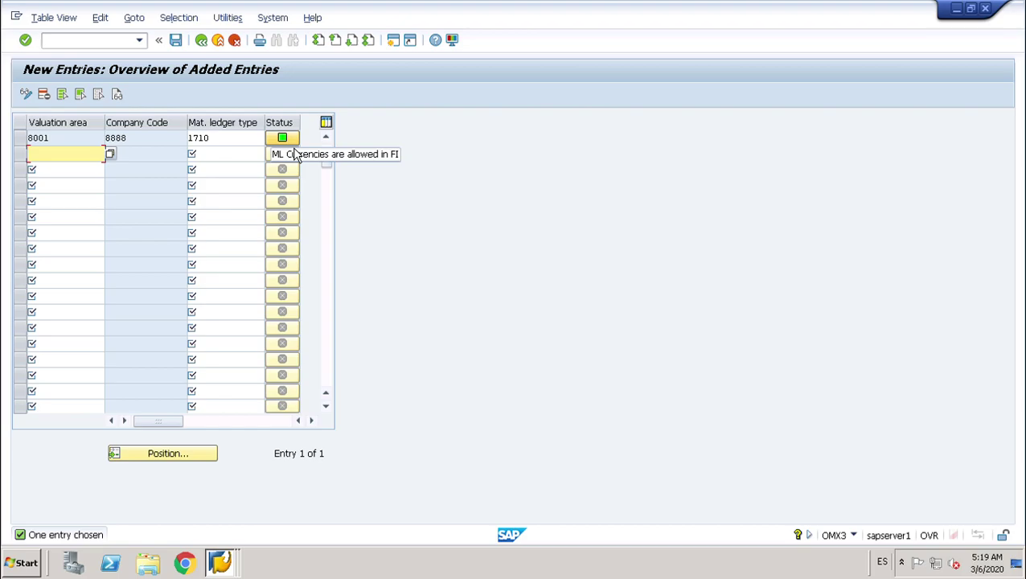
click(182, 45)
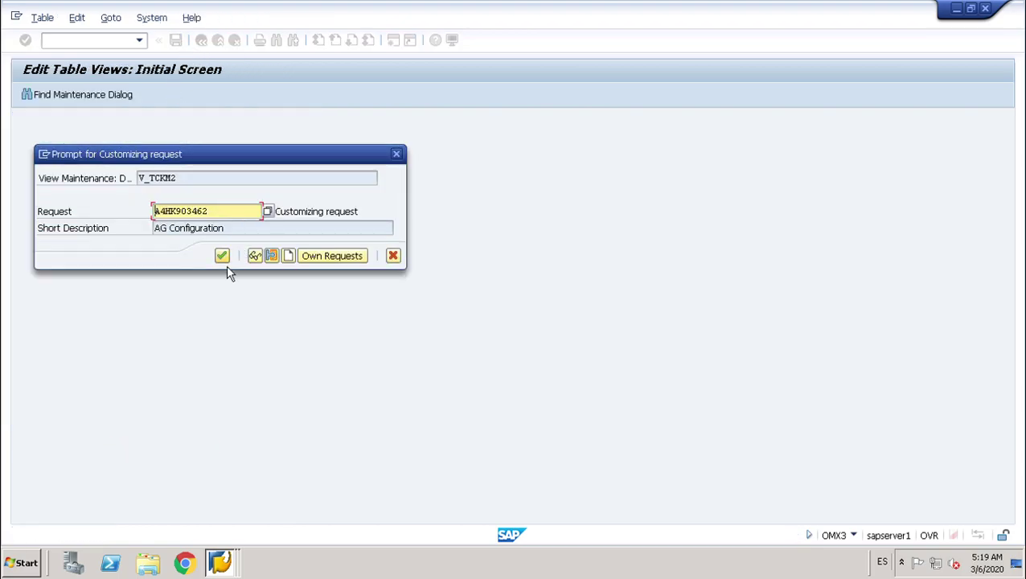
key(Return)
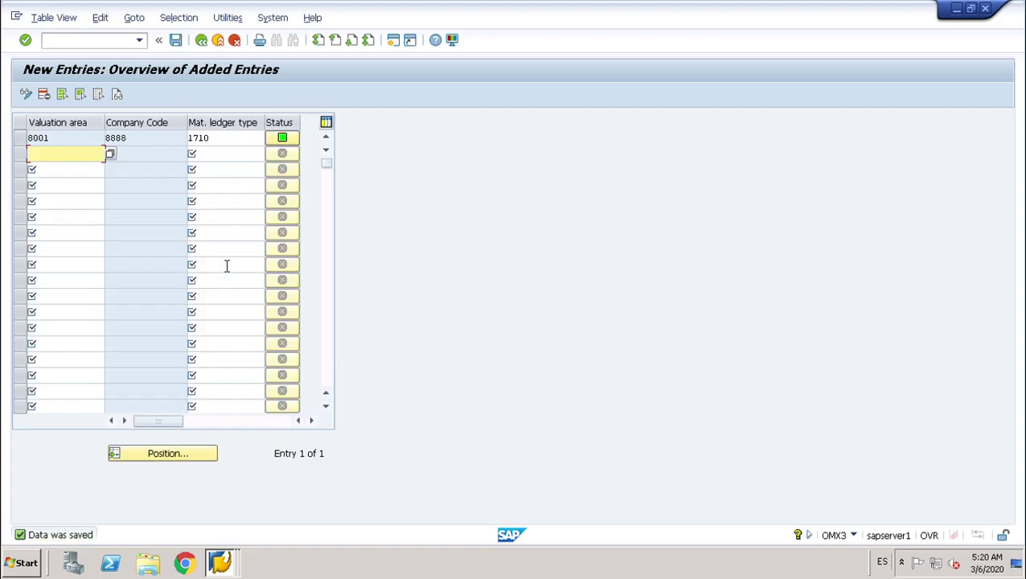
Open the Activate Material Ledger for Valuation Areas activity
click(207, 45)
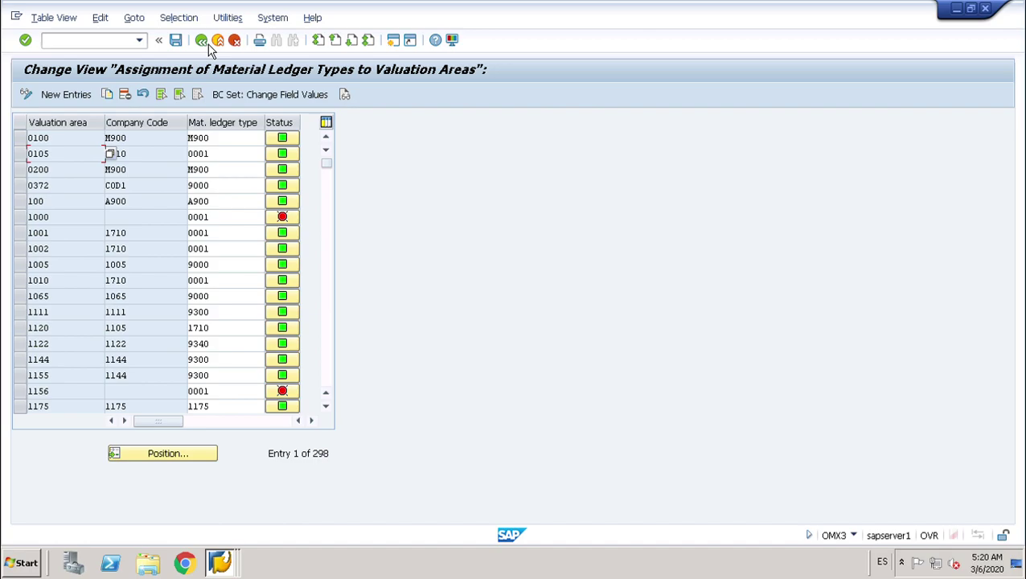
click(208, 47)
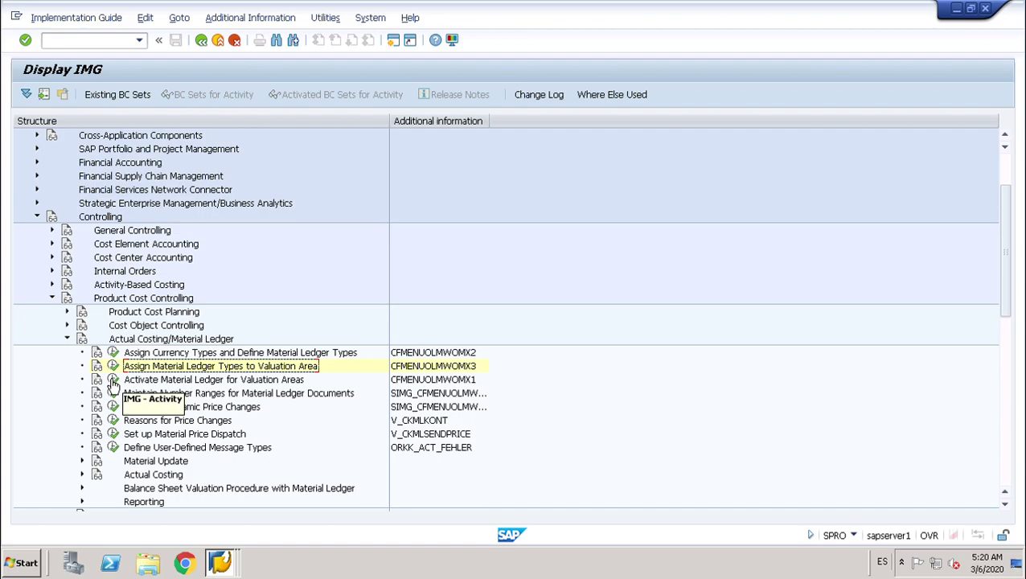
click(113, 381)
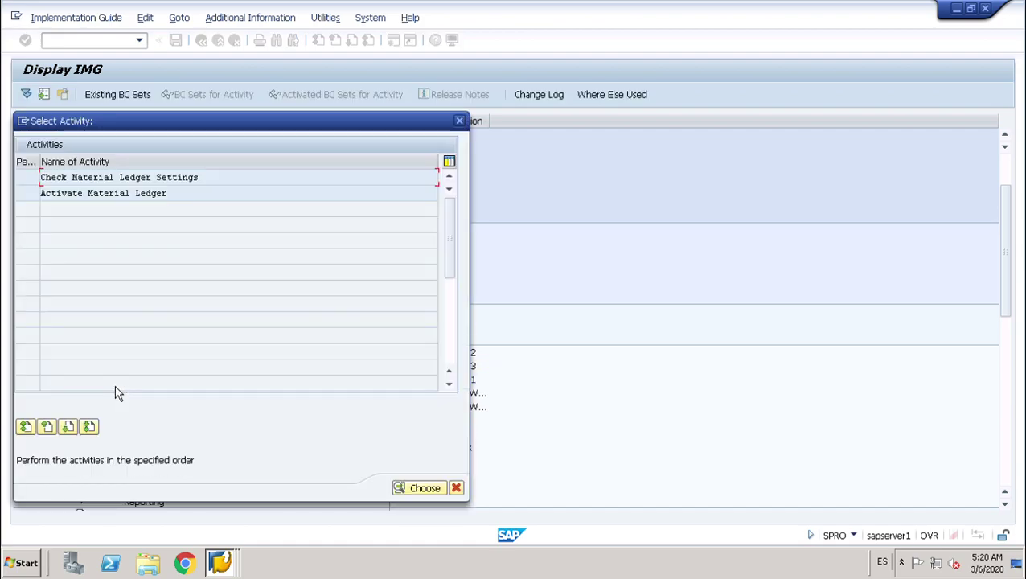
click(171, 199)
double_click(172, 201)
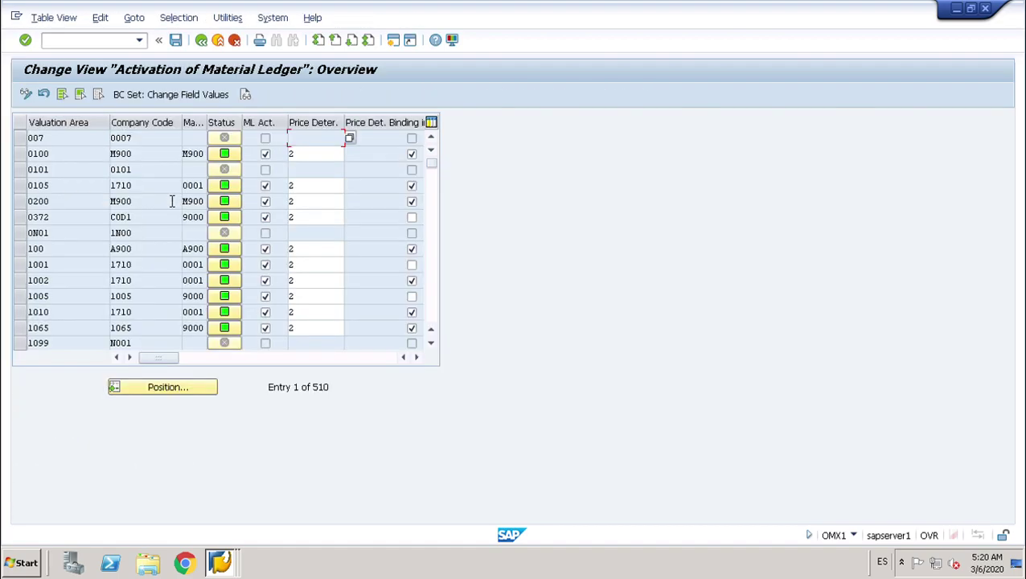
Mark valuation area 8001 ML active with price determination 2 (Transaction-Based)
click(183, 392)
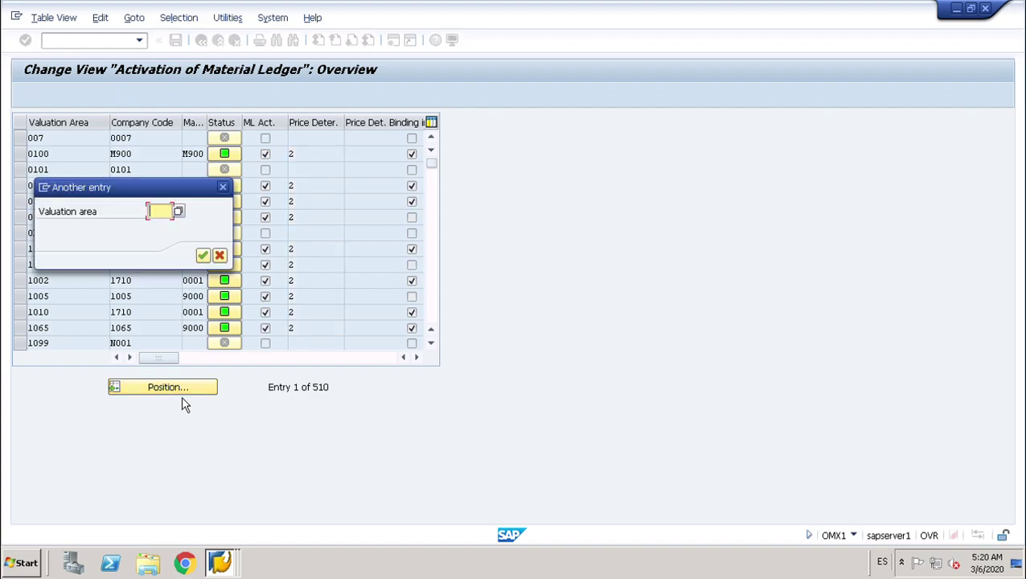
text(800)
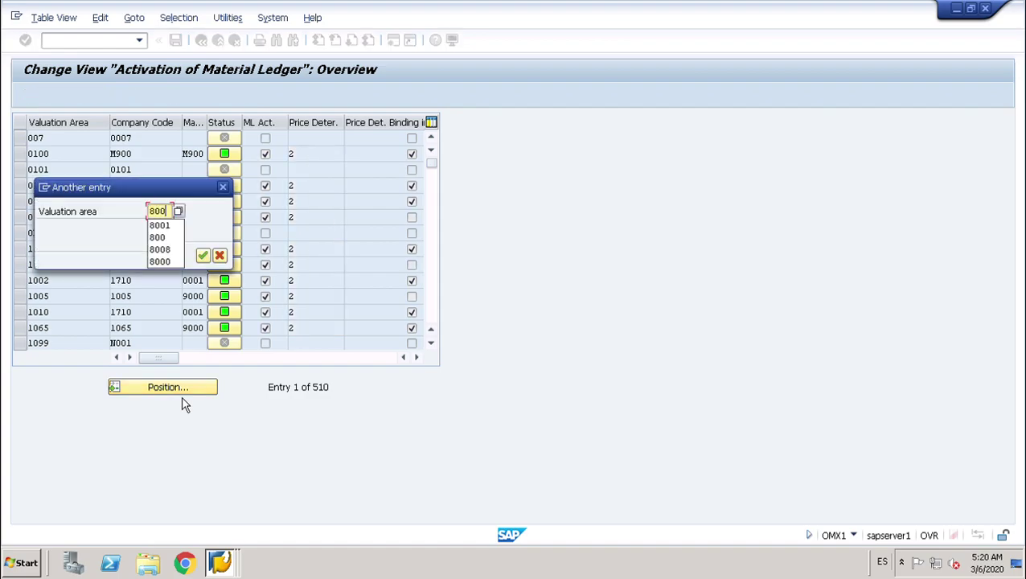
text(1)
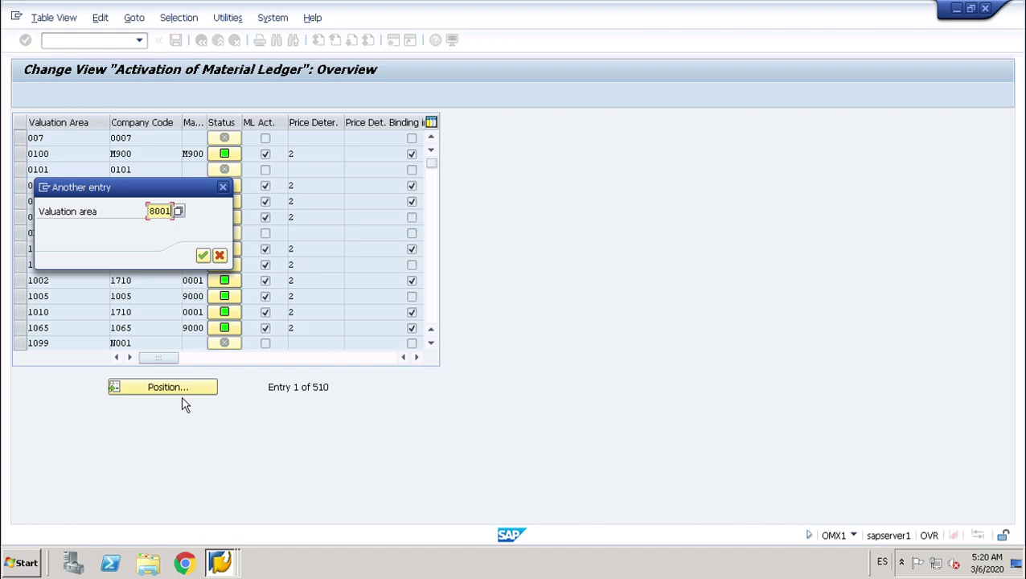
key(Return)
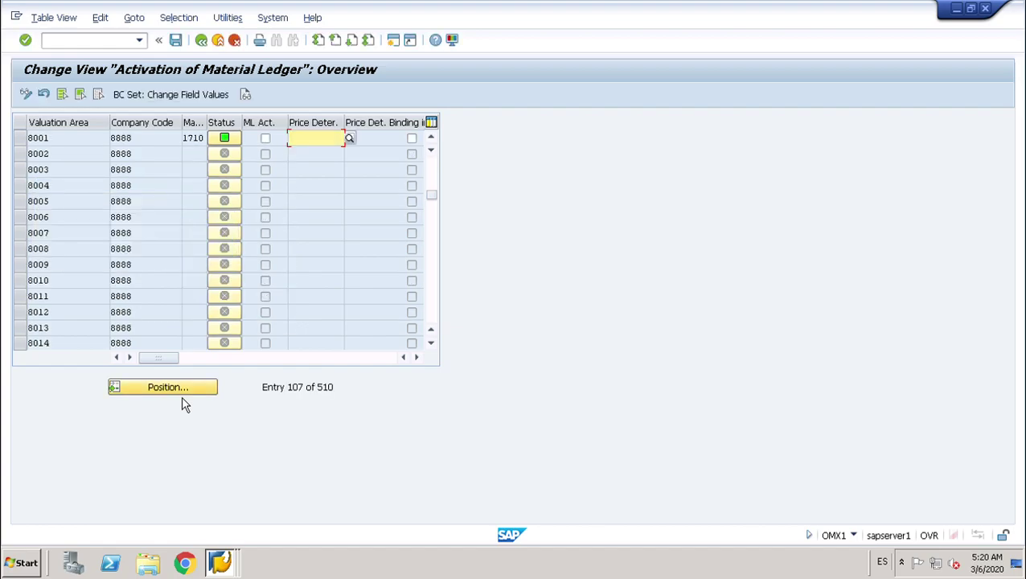
click(266, 138)
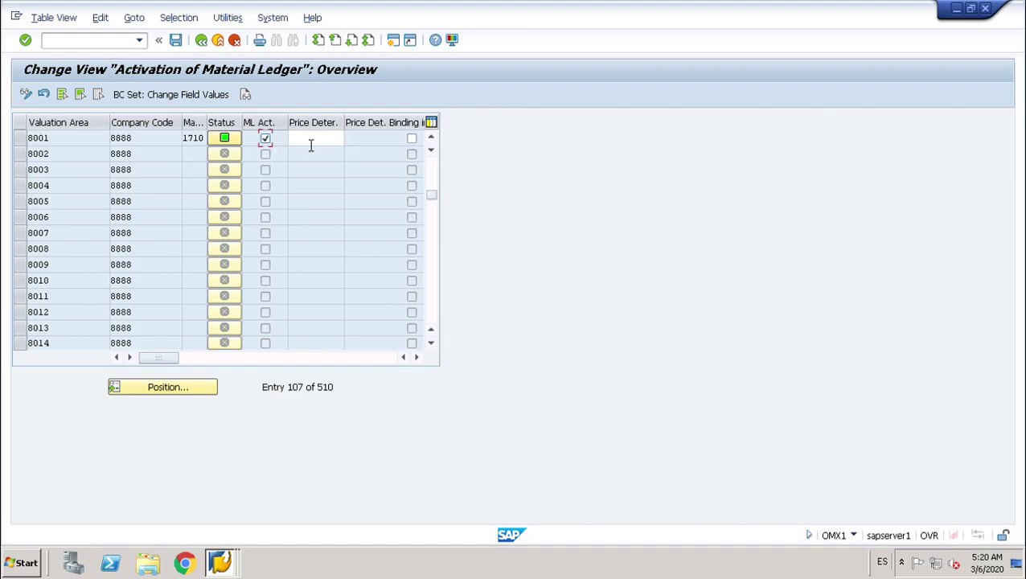
click(311, 142)
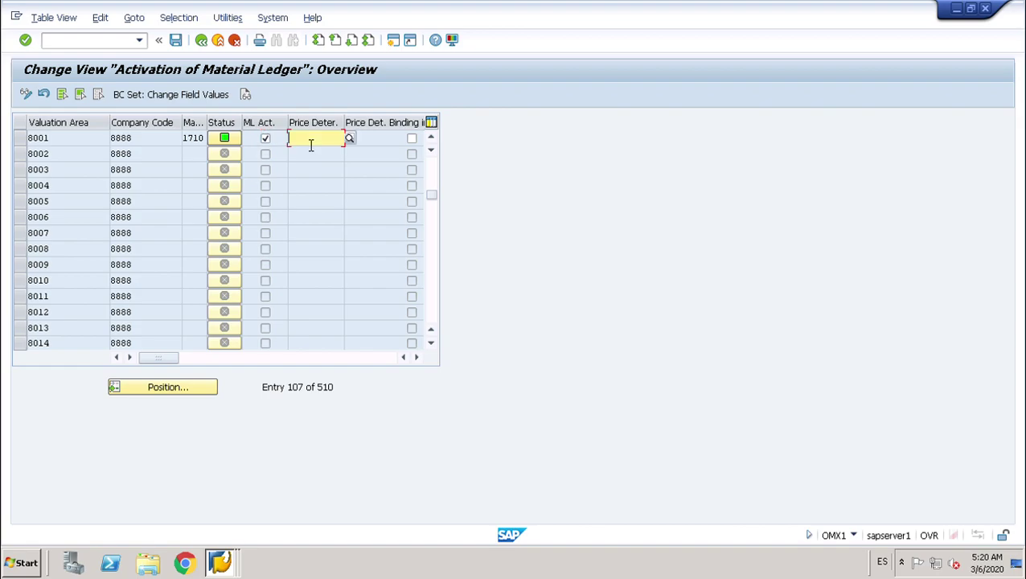
click(352, 141)
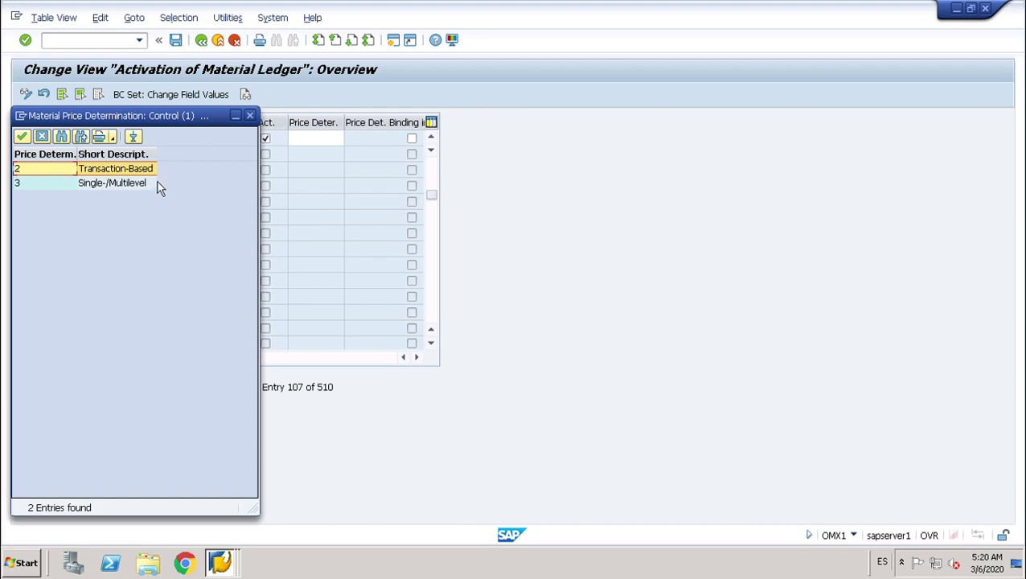
key(Return)
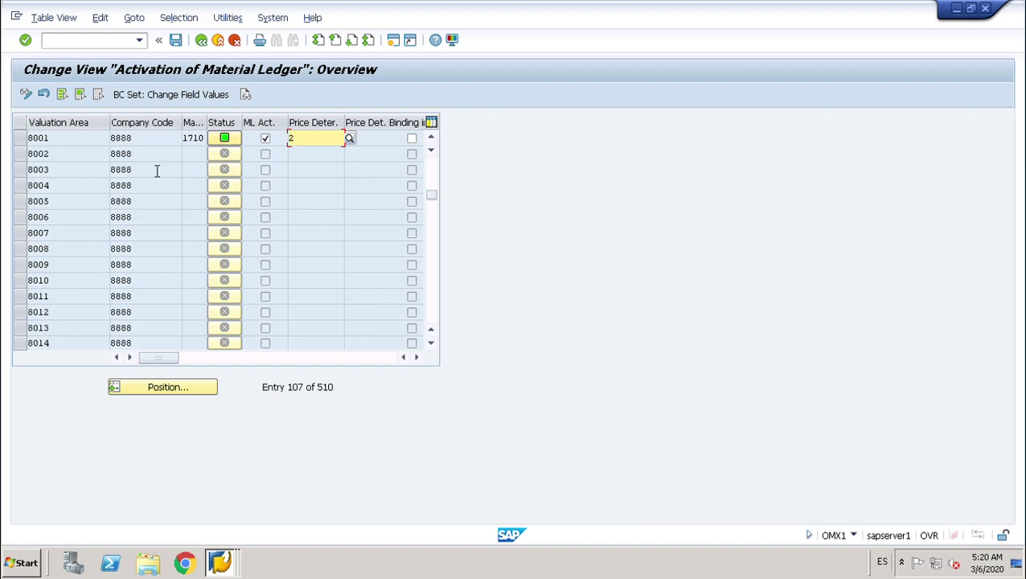
Save the 8001 activation, accepting the conversion notice and customizing request, then go back
click(176, 41)
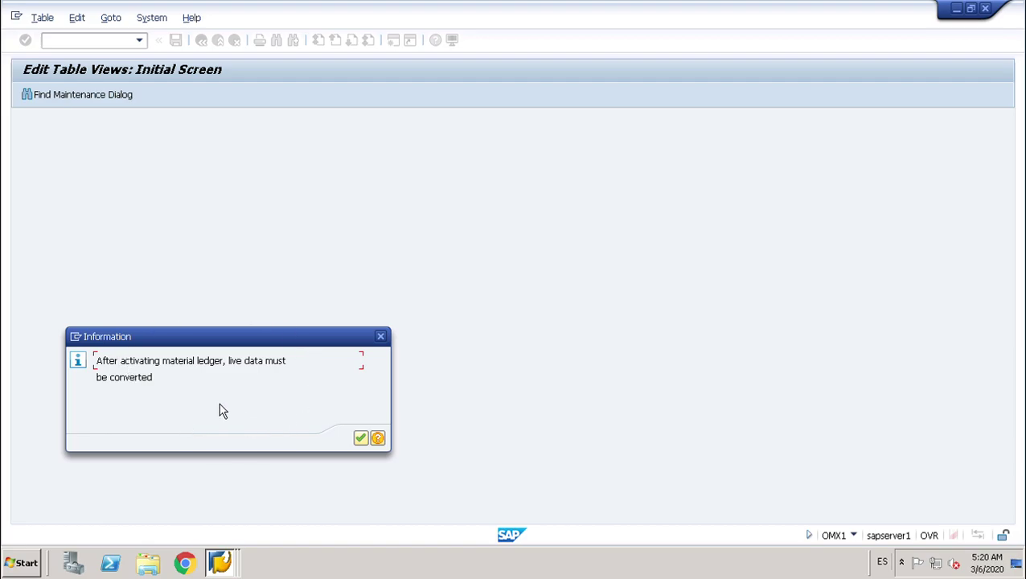
click(366, 441)
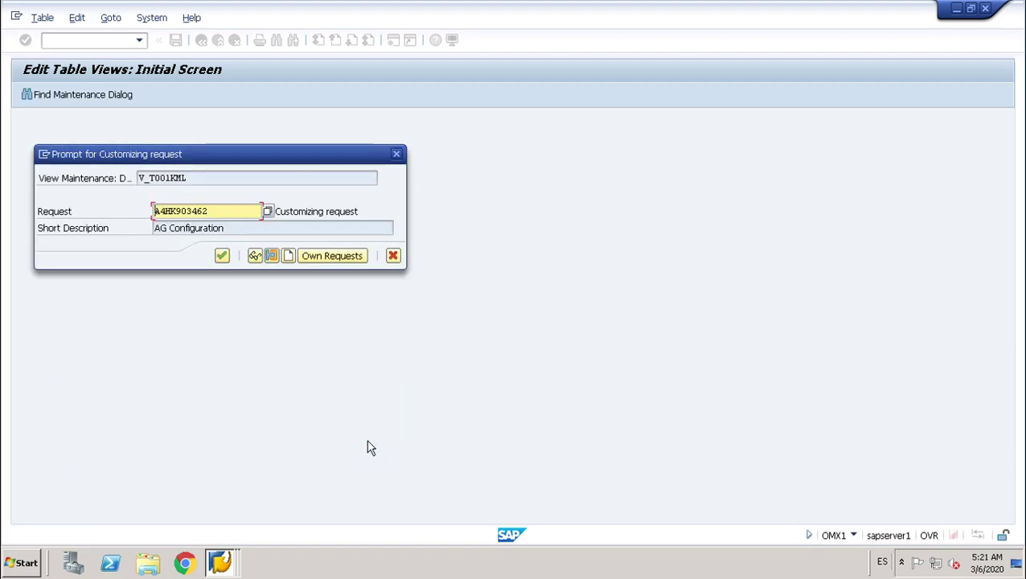
click(228, 261)
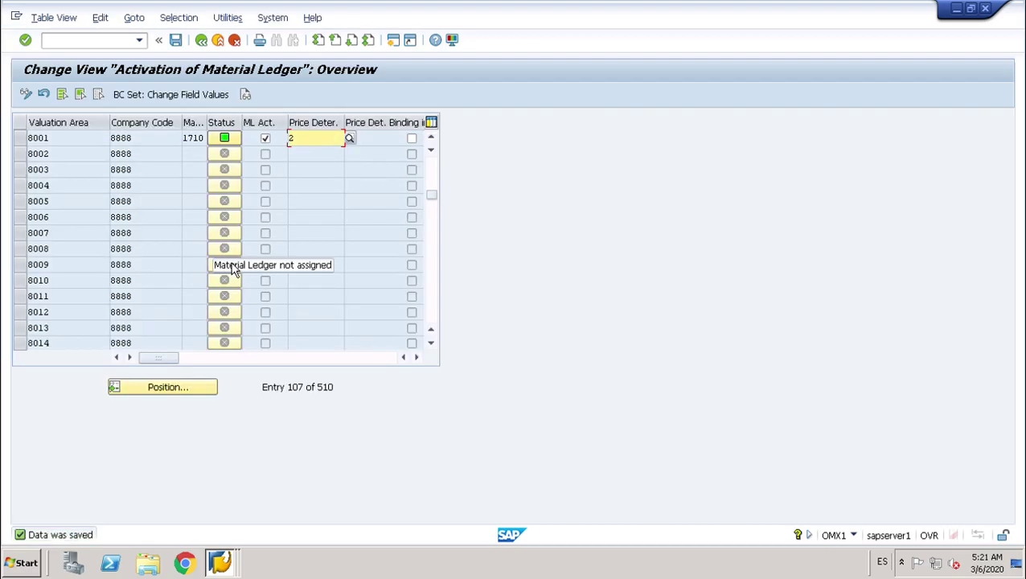
click(209, 47)
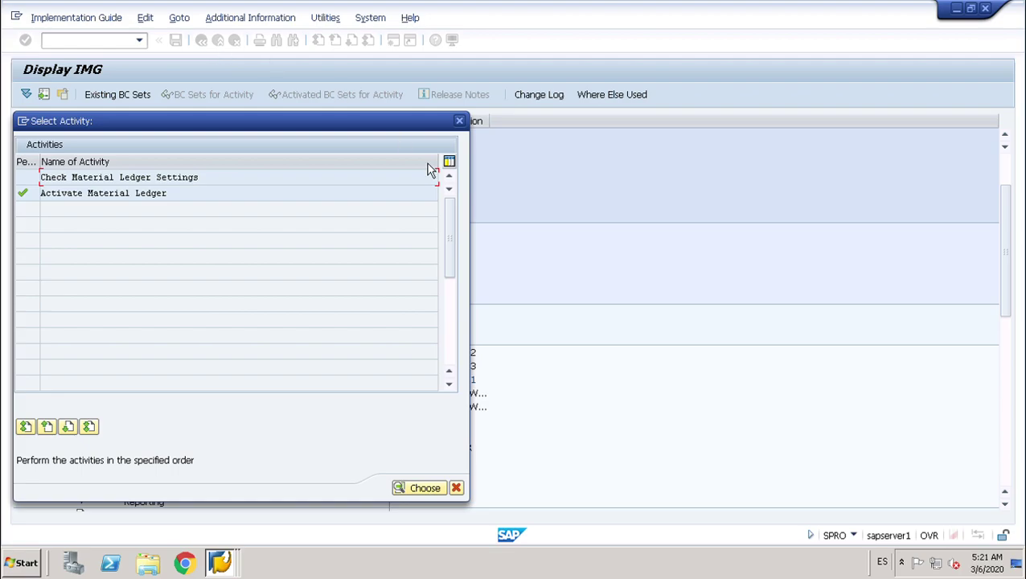
Close the activity list and switch to the SAP Easy Access window
click(459, 121)
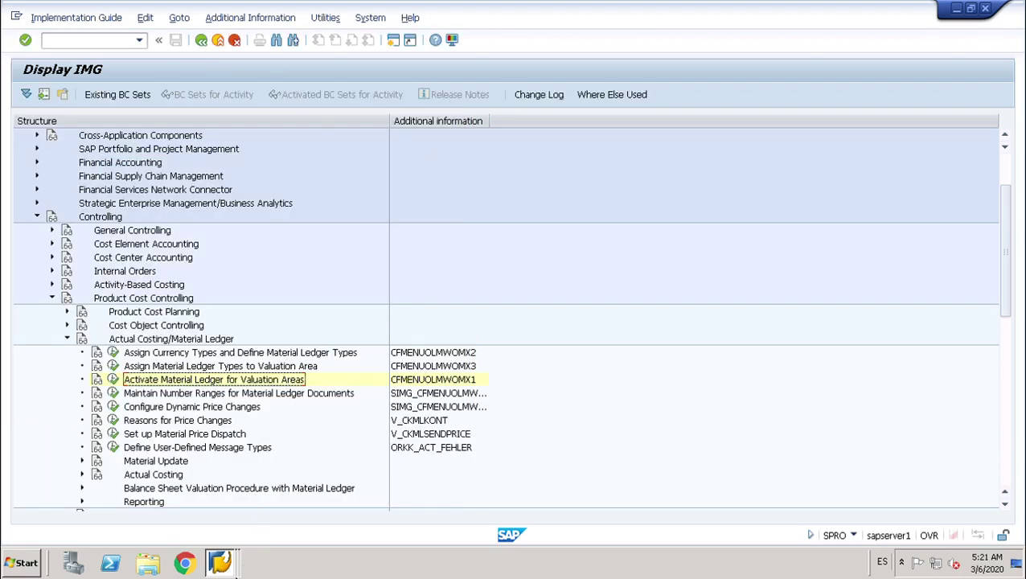
click(229, 566)
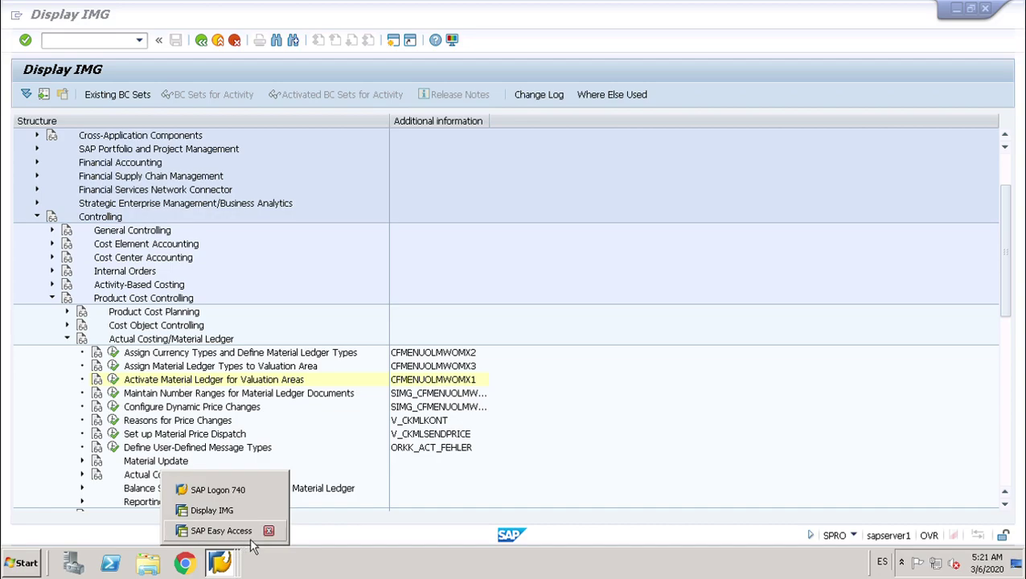
click(222, 531)
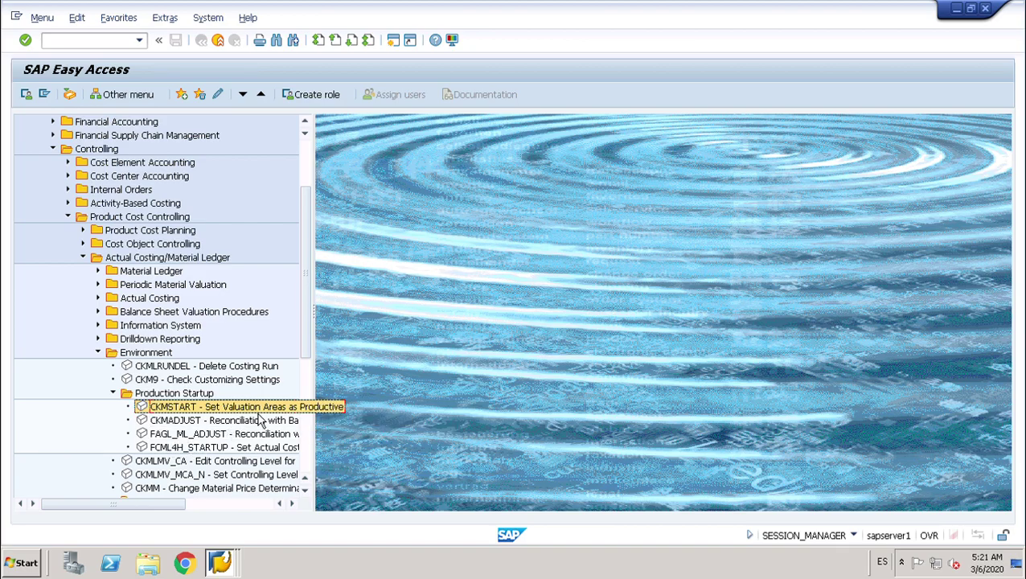
Run CKMSTART for plant 8001 with background processing and test run turned off
double_click(257, 409)
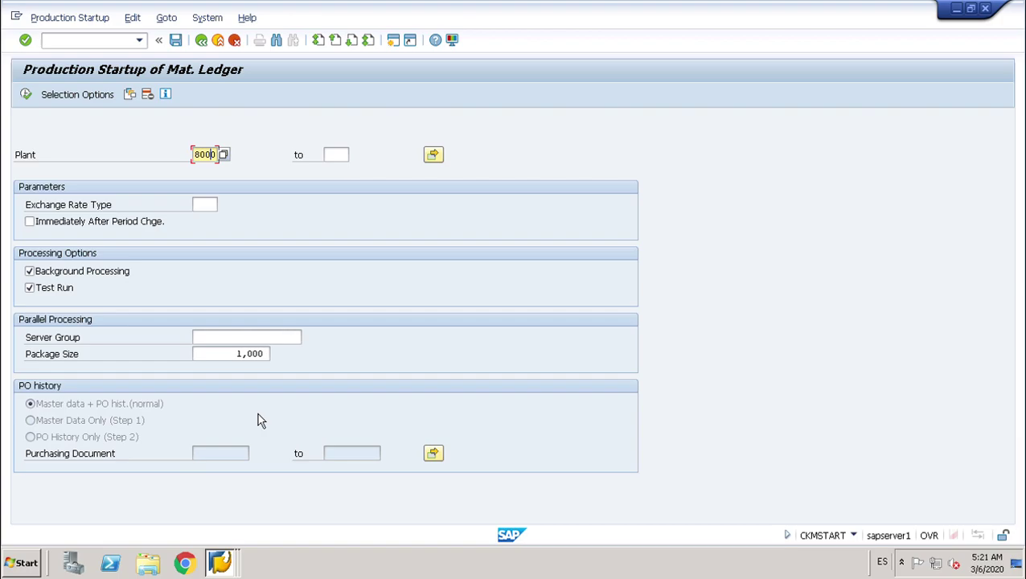
text(1)
click(34, 273)
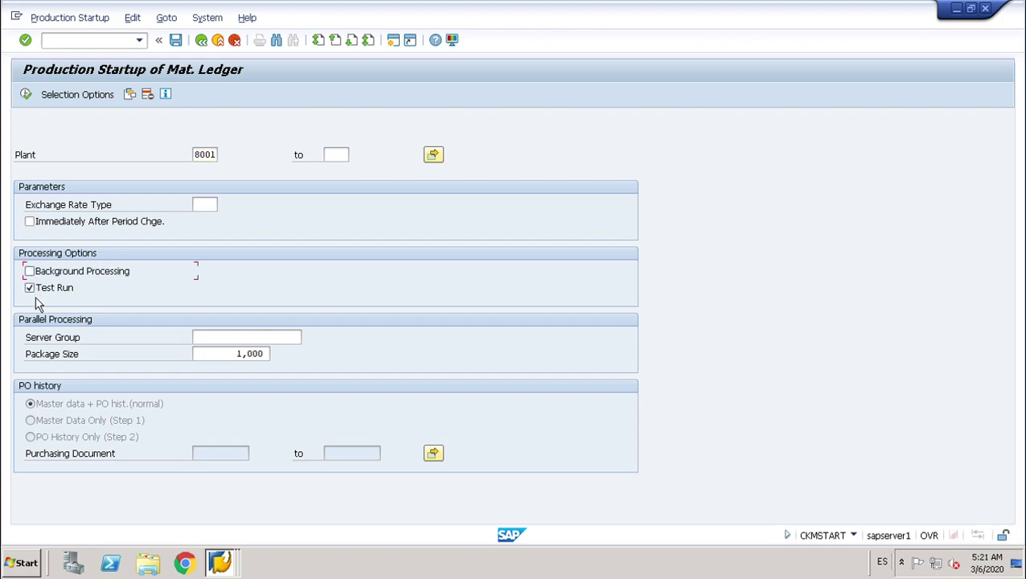
click(30, 288)
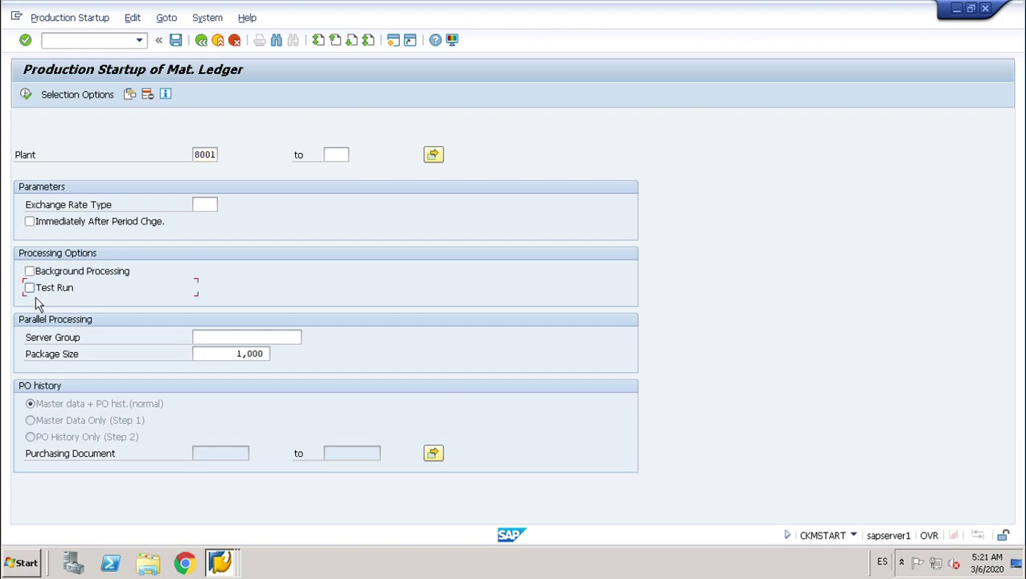
click(25, 95)
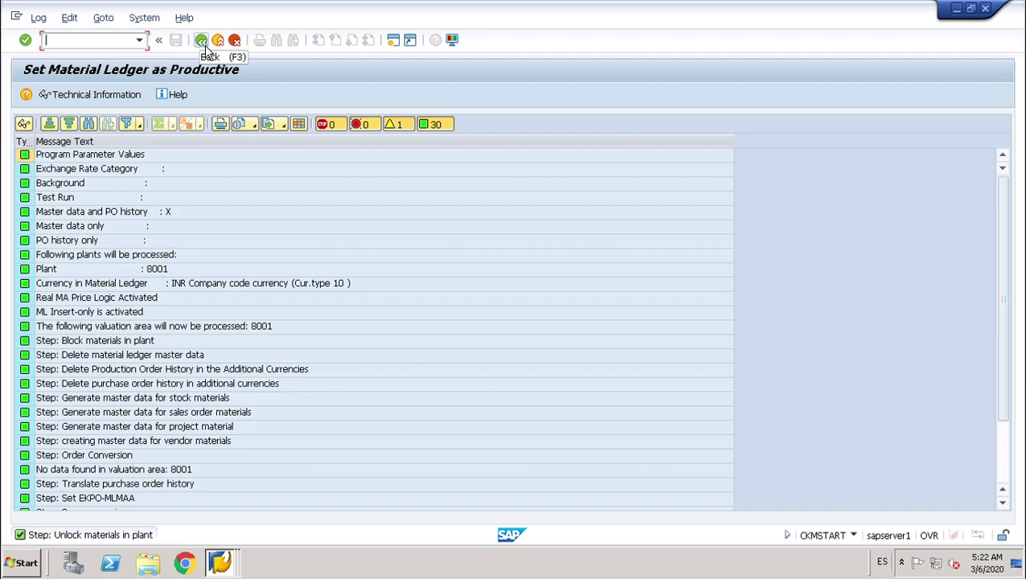
click(204, 46)
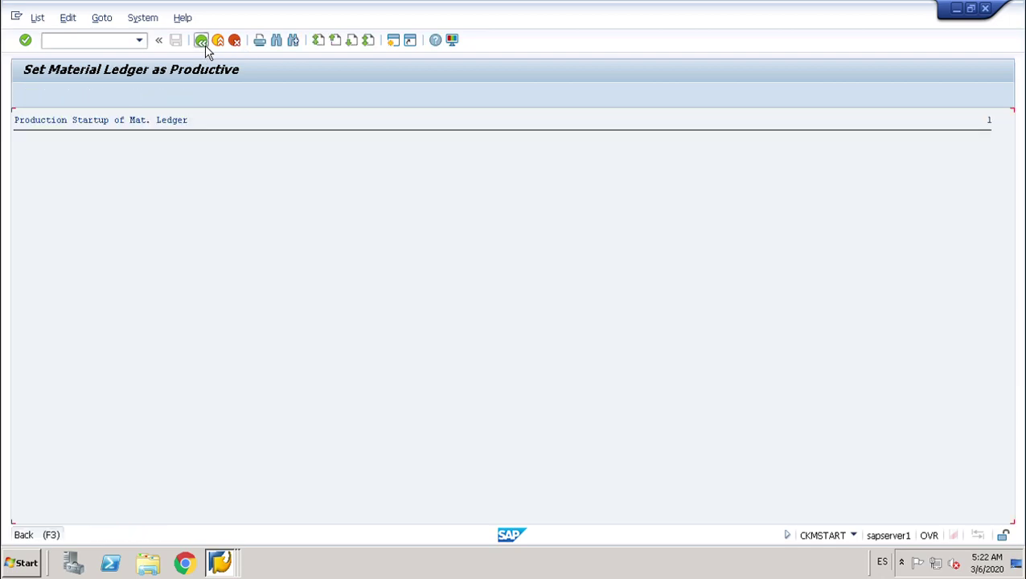
Back out to SAP Easy Access and open CKM9 Check Customizing Settings
click(204, 45)
click(204, 45)
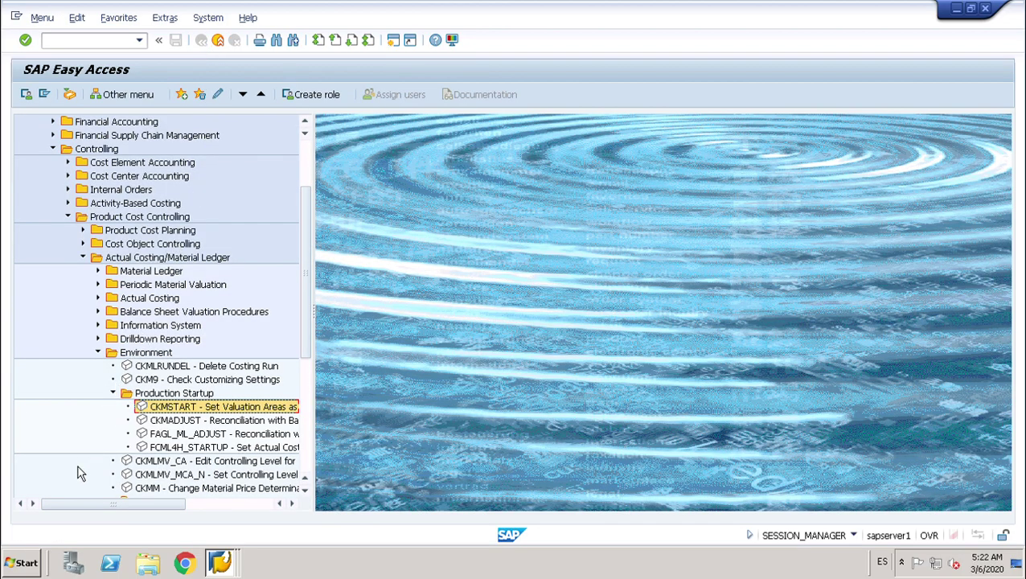
double_click(256, 383)
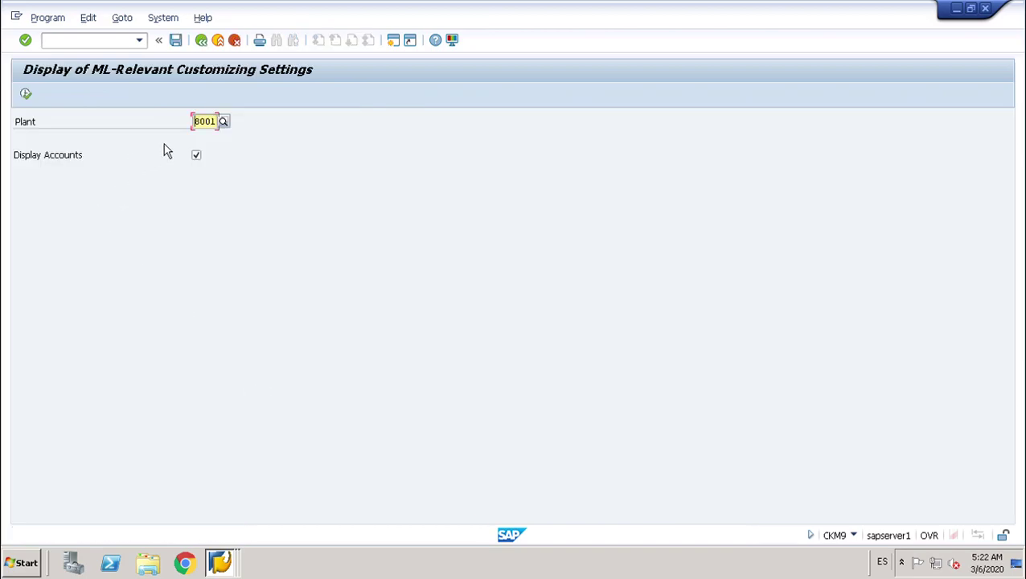
click(26, 94)
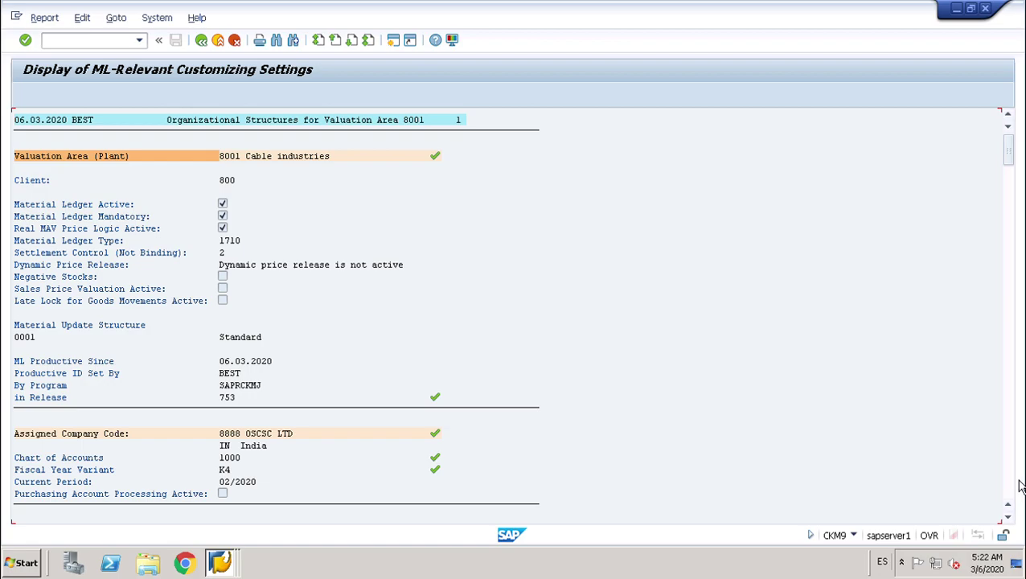
scroll(1019, 486, down, 5)
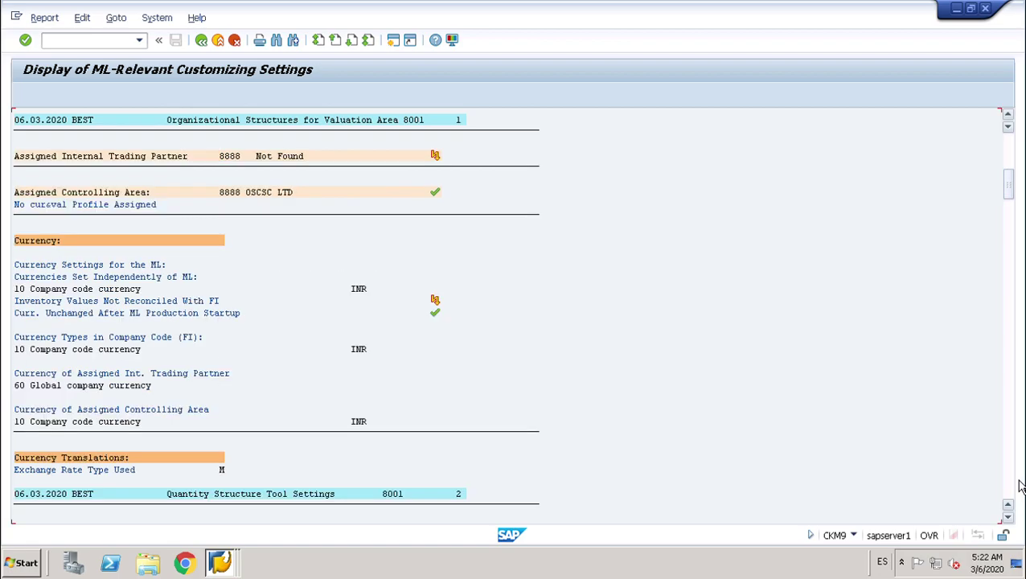
scroll(1019, 486, down, 5)
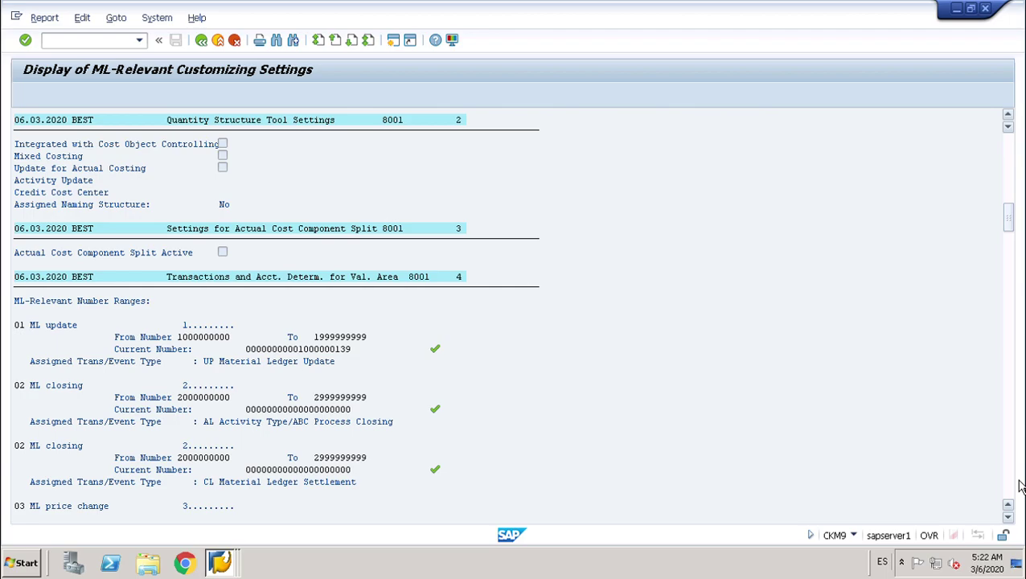
scroll(1020, 486, down, 5)
scroll(1020, 485, down, 5)
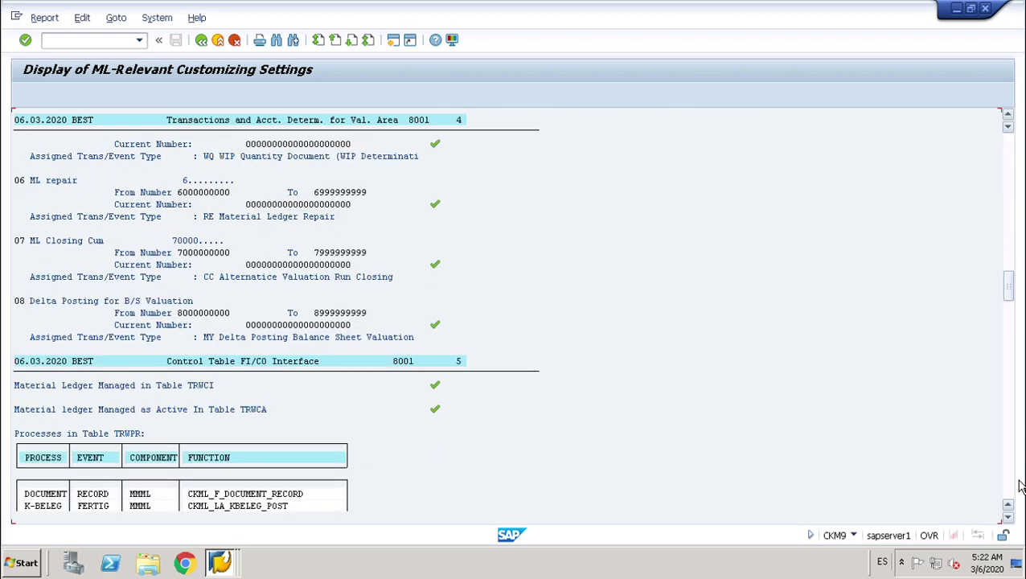
scroll(1019, 485, down, 5)
scroll(1019, 485, down, 5)
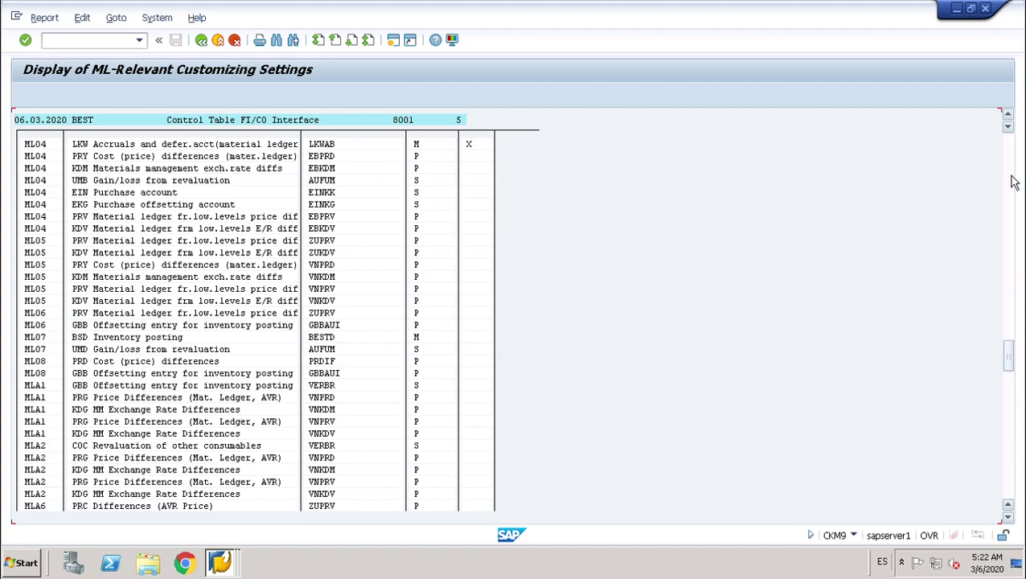
scroll(1016, 178, up, 3)
scroll(1015, 177, up, 15)
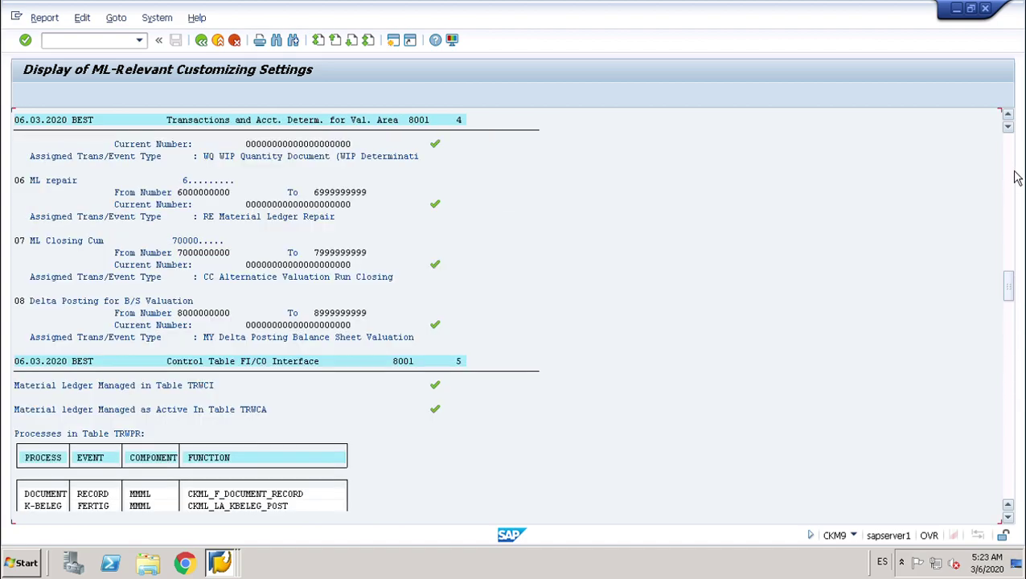
scroll(1016, 177, up, 8)
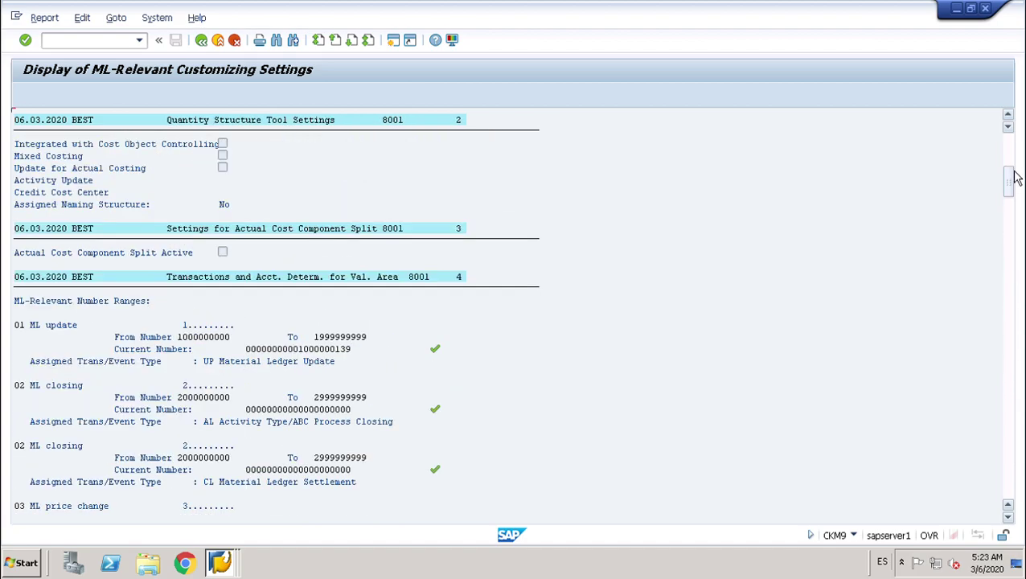
scroll(1015, 170, up, 9)
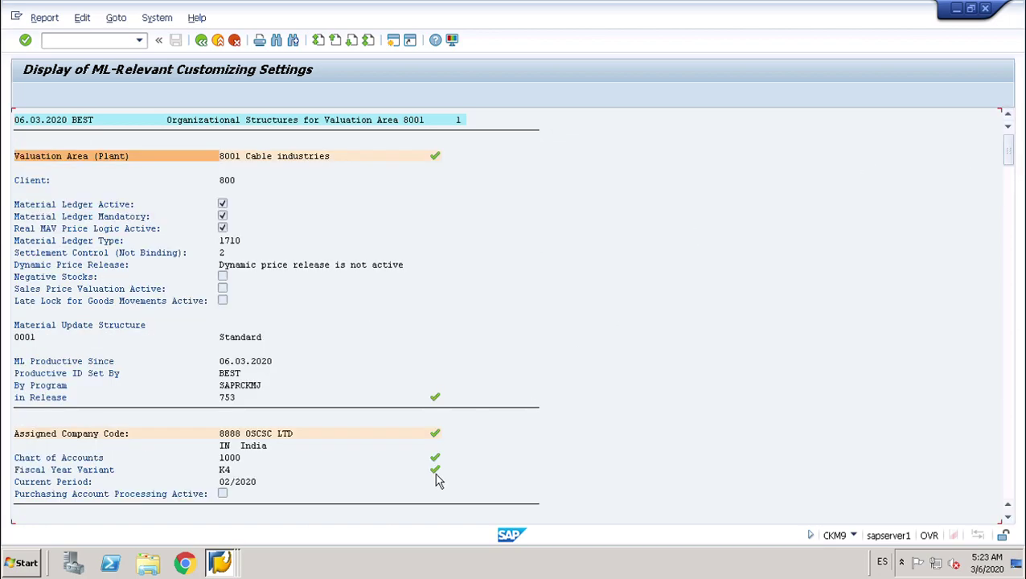
Switch to Display IMG, open the material ledger type definitions, and view type 0001's currency types
click(228, 567)
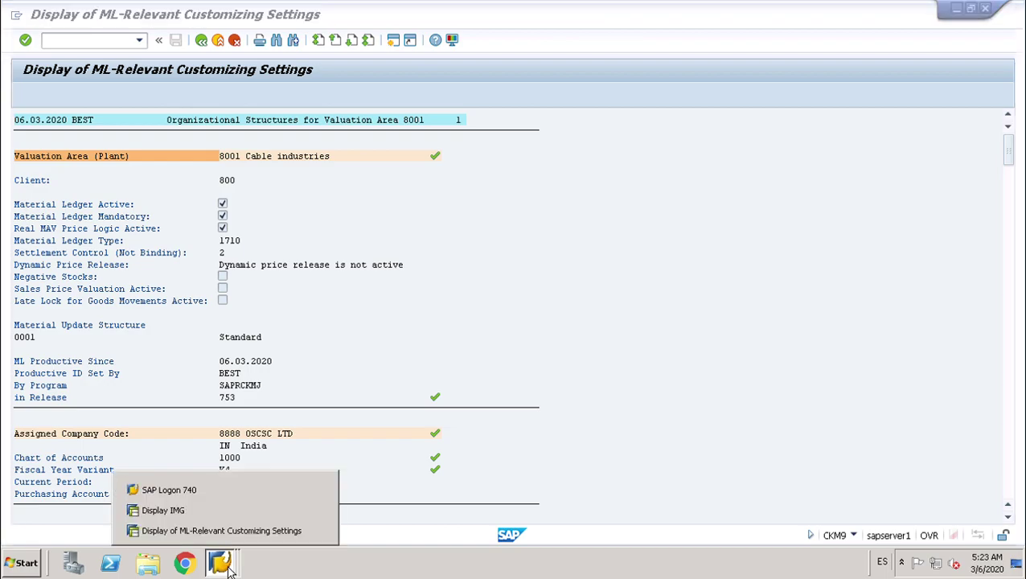
click(177, 512)
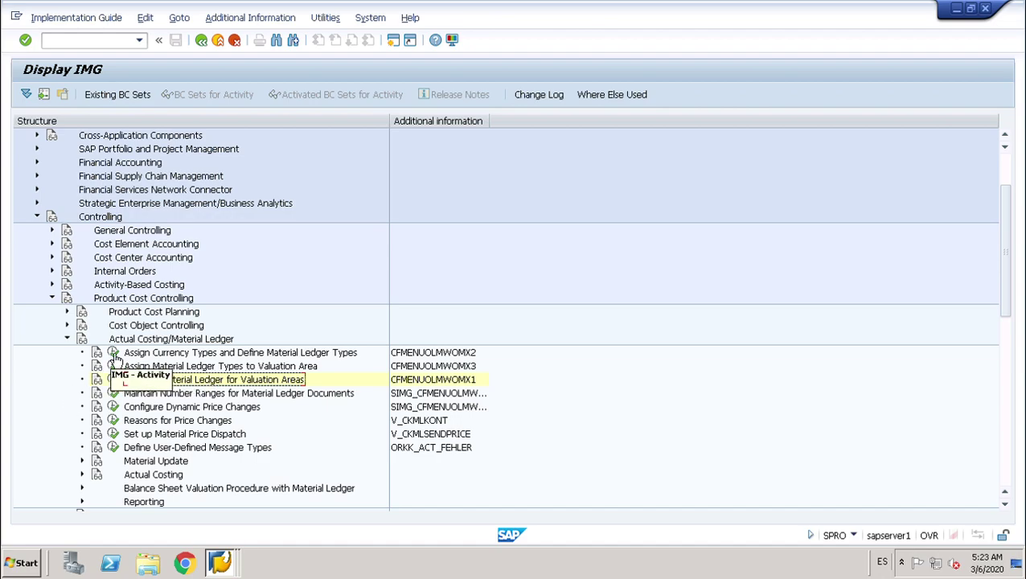
click(113, 362)
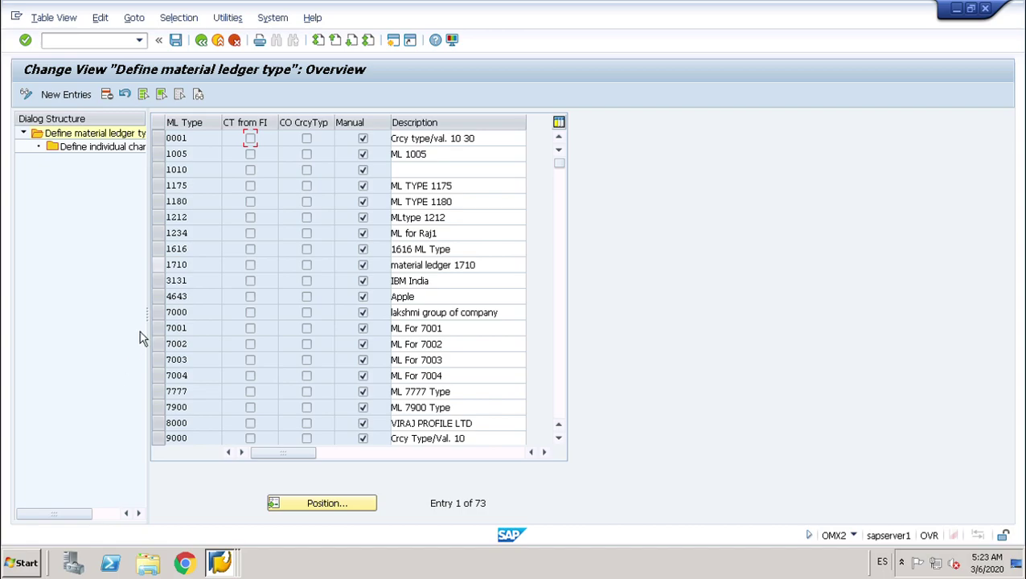
click(167, 271)
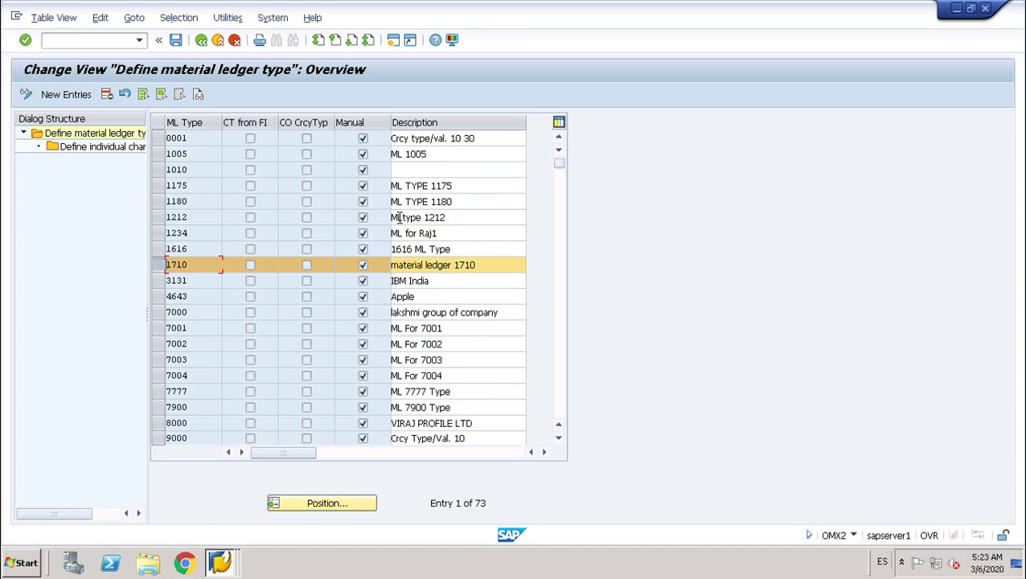
click(158, 265)
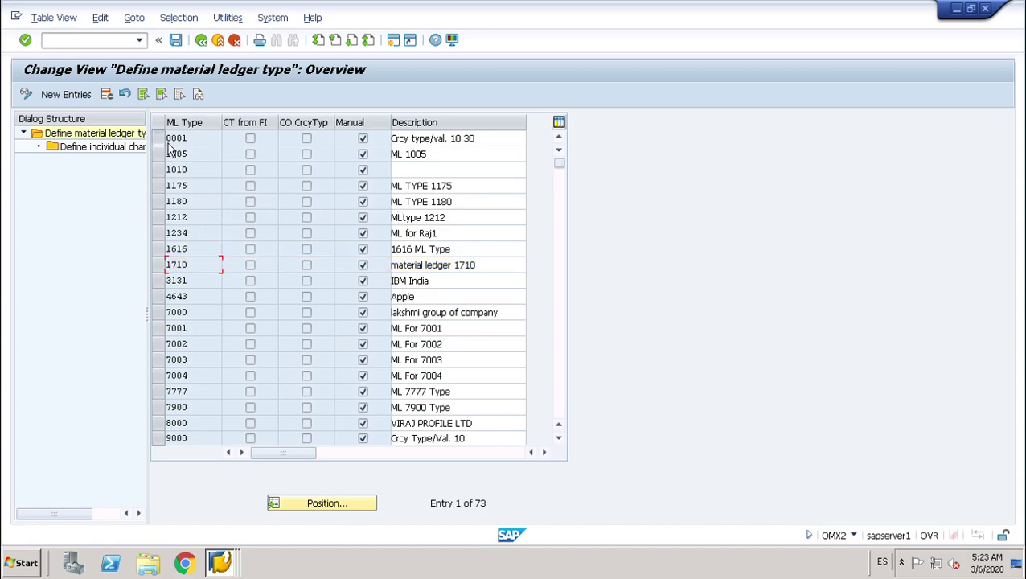
click(169, 143)
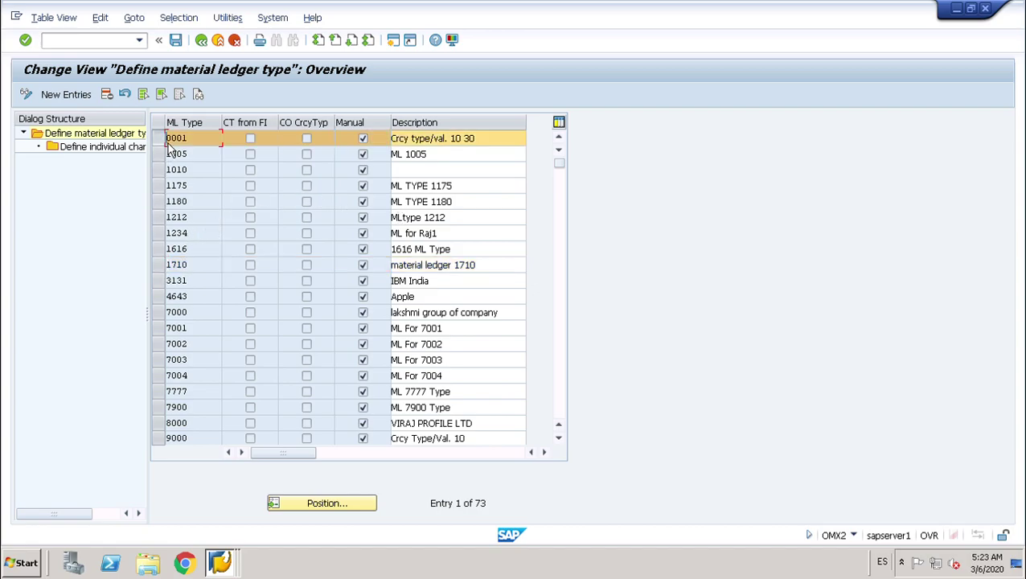
double_click(111, 152)
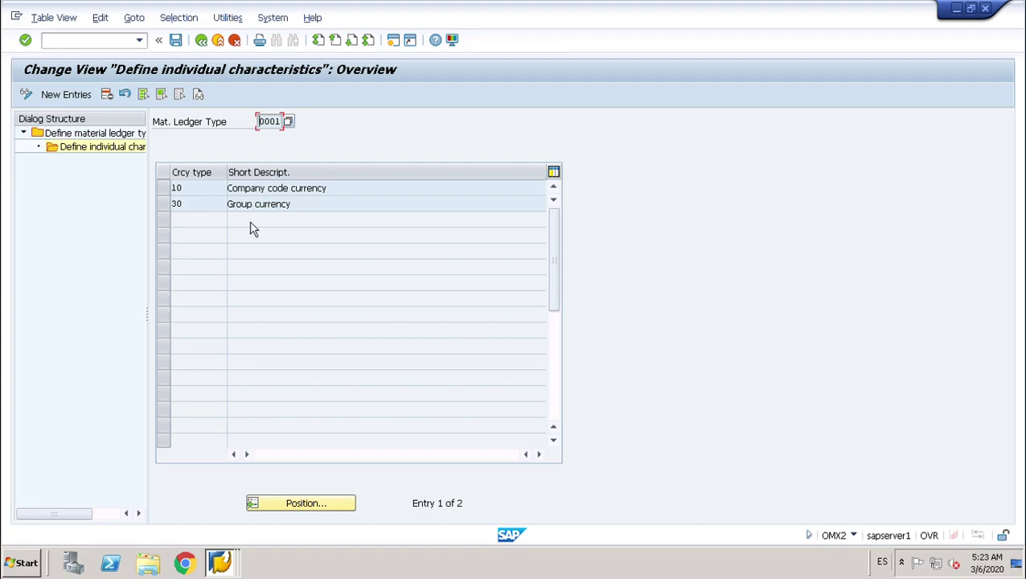
Check that ledger type 1710 uses only currency type 10, company code currency
click(207, 46)
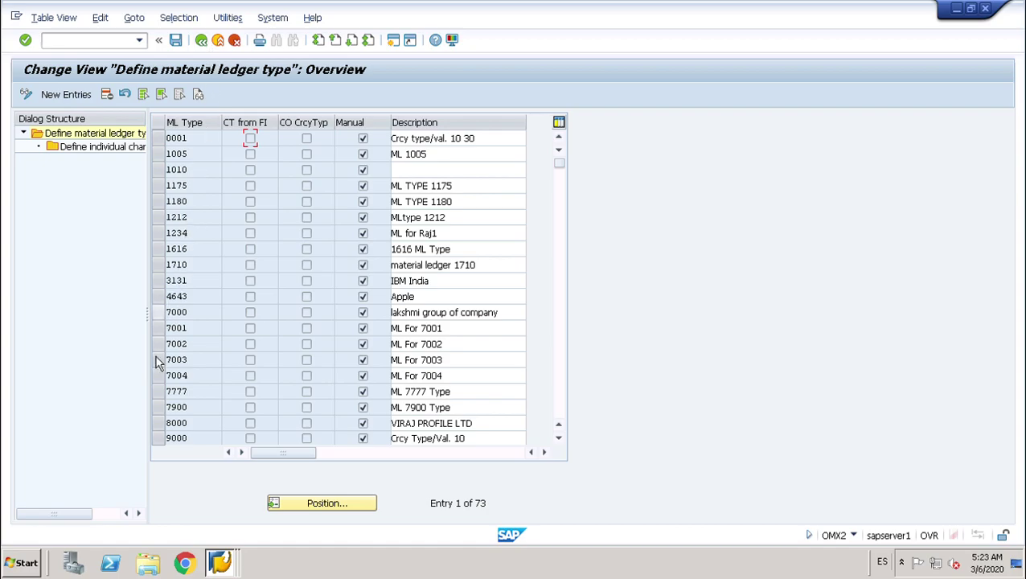
click(165, 274)
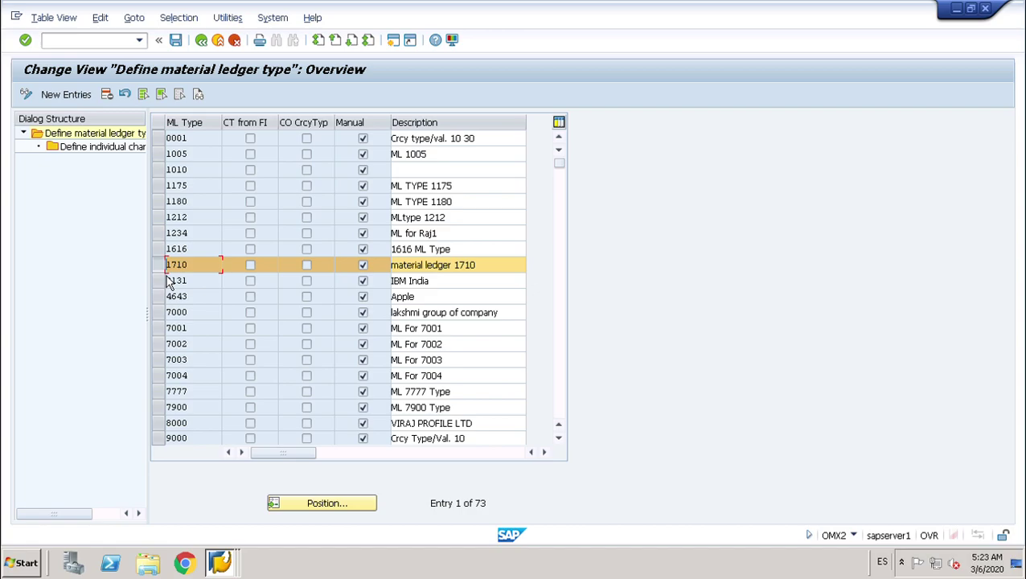
double_click(137, 155)
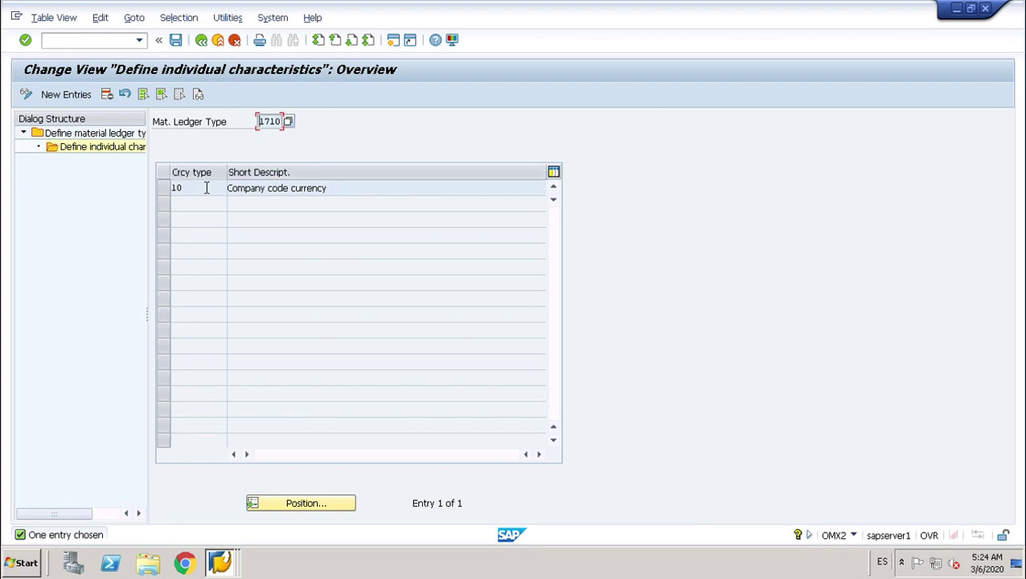
click(202, 40)
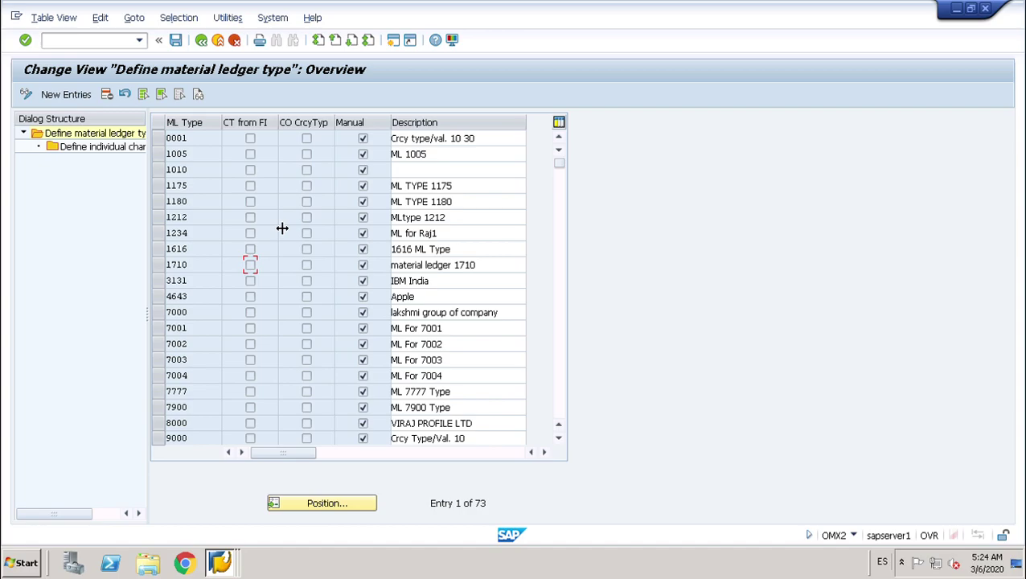
Look up valuation area 8001 in the material update structure assignments and confirm structure 0001
click(202, 44)
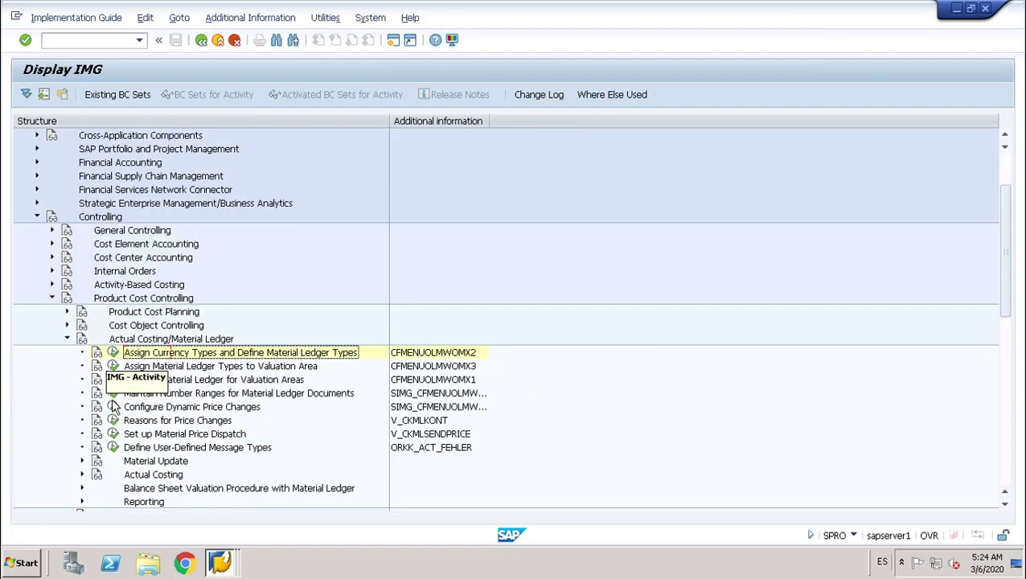
click(83, 463)
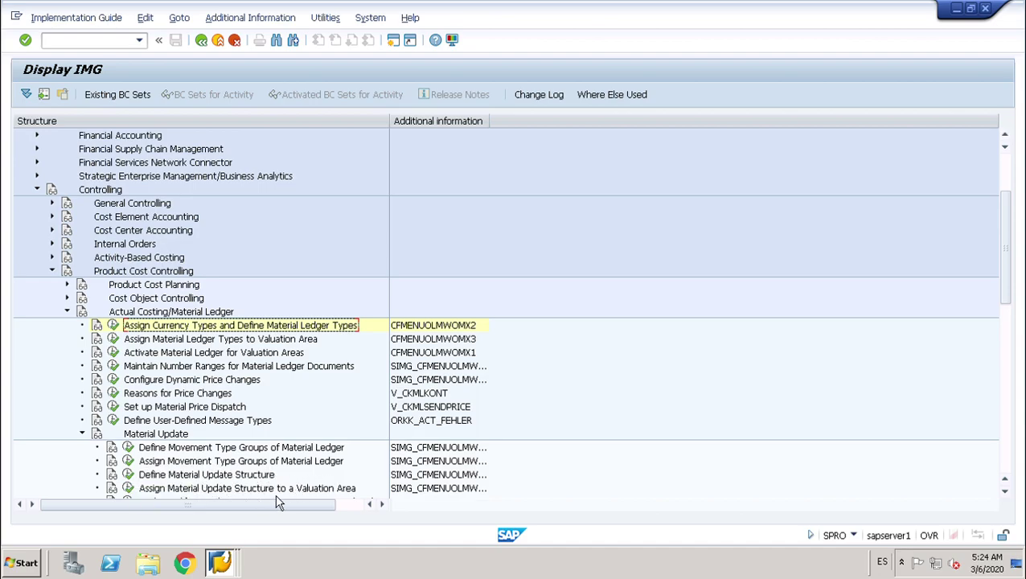
click(130, 488)
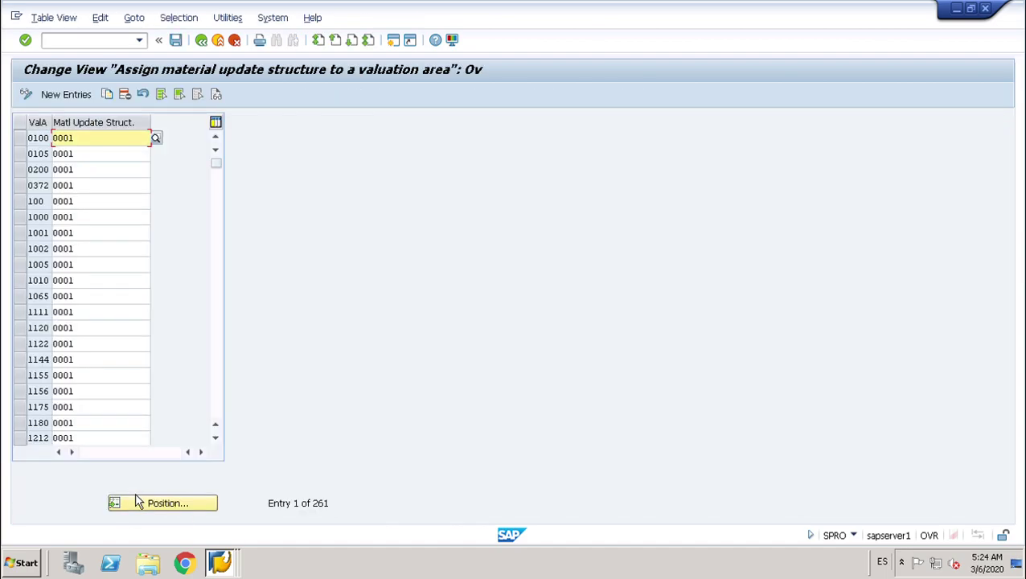
click(179, 506)
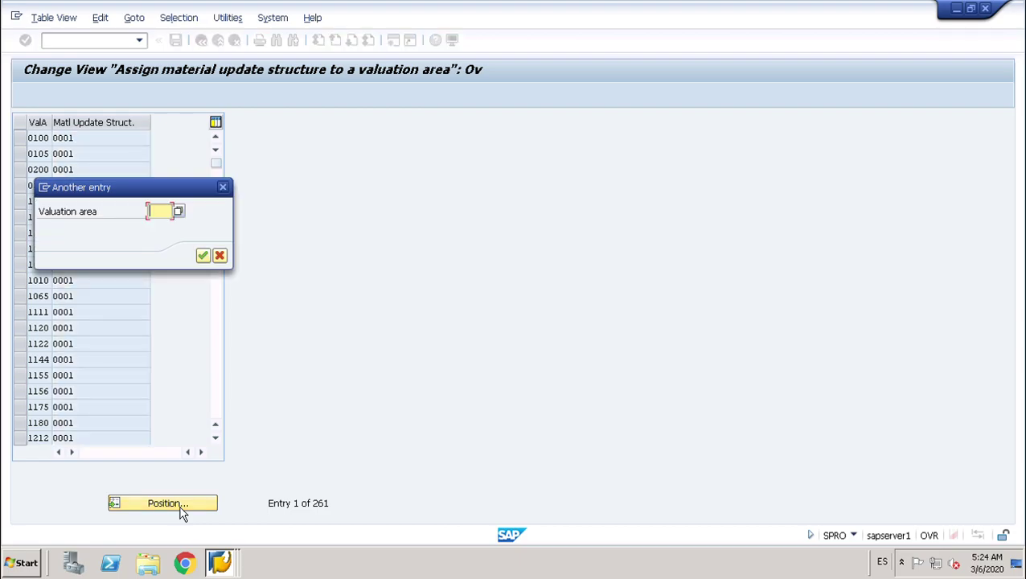
text(8001)
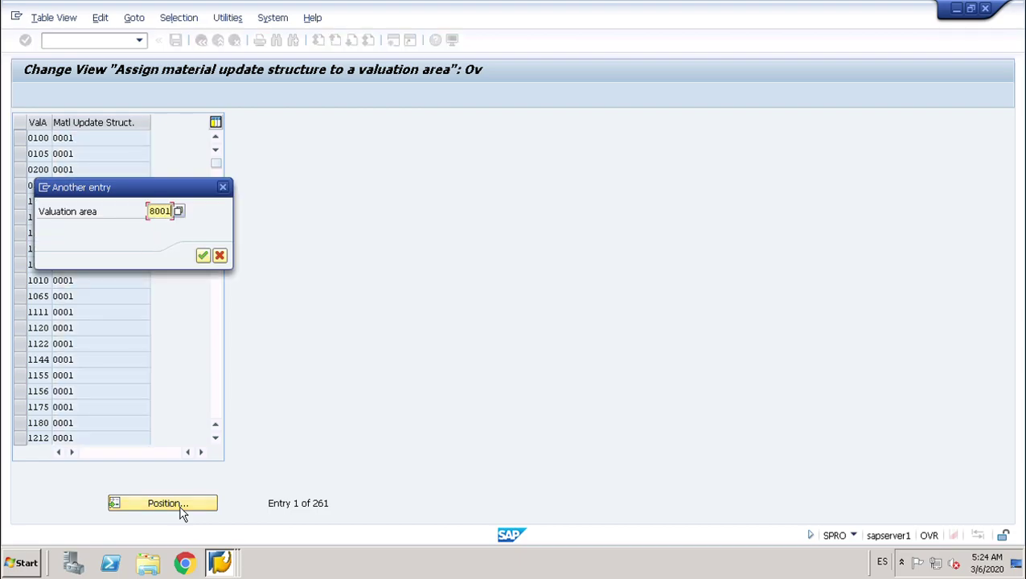
key(Return)
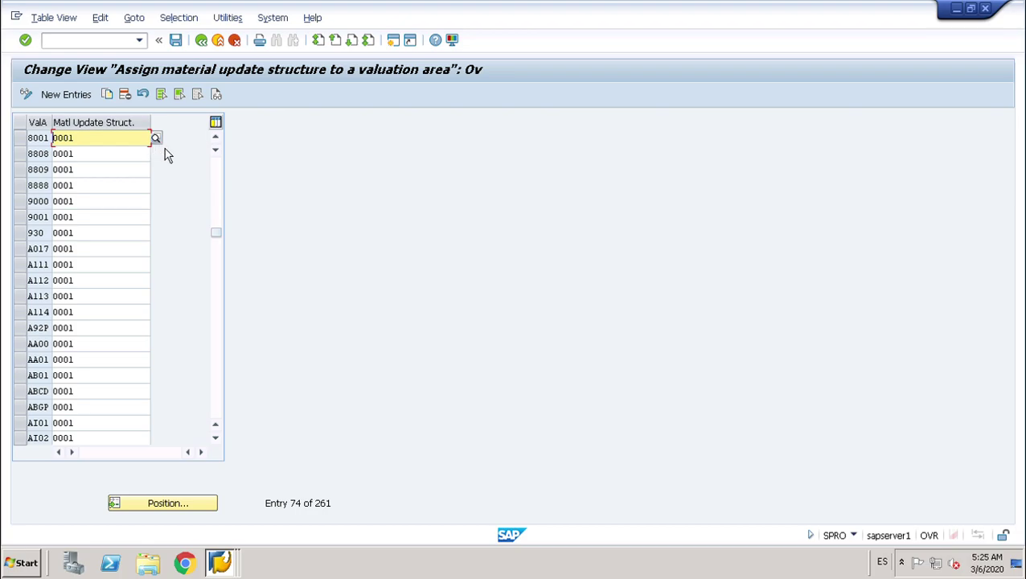
click(205, 47)
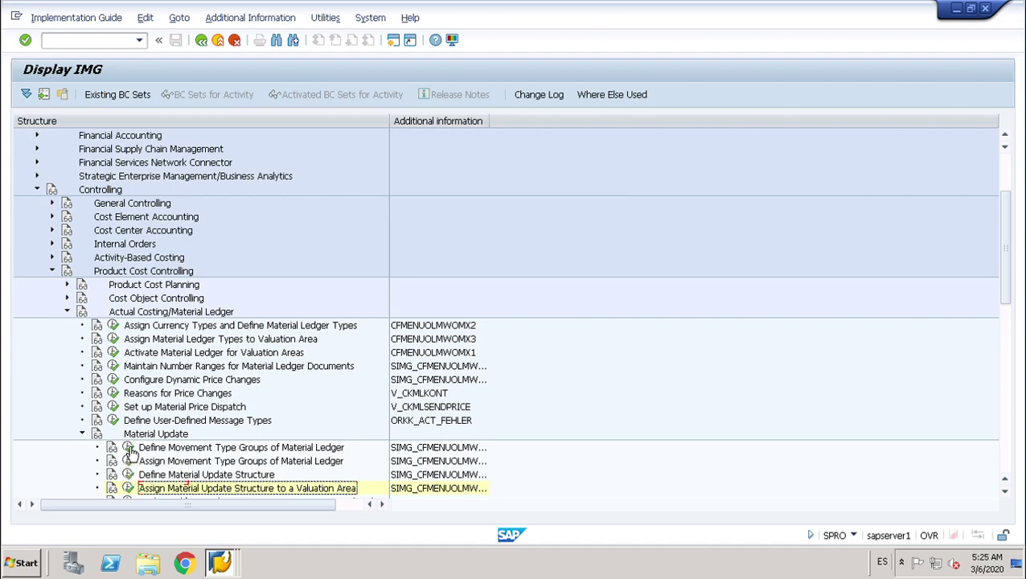
click(129, 448)
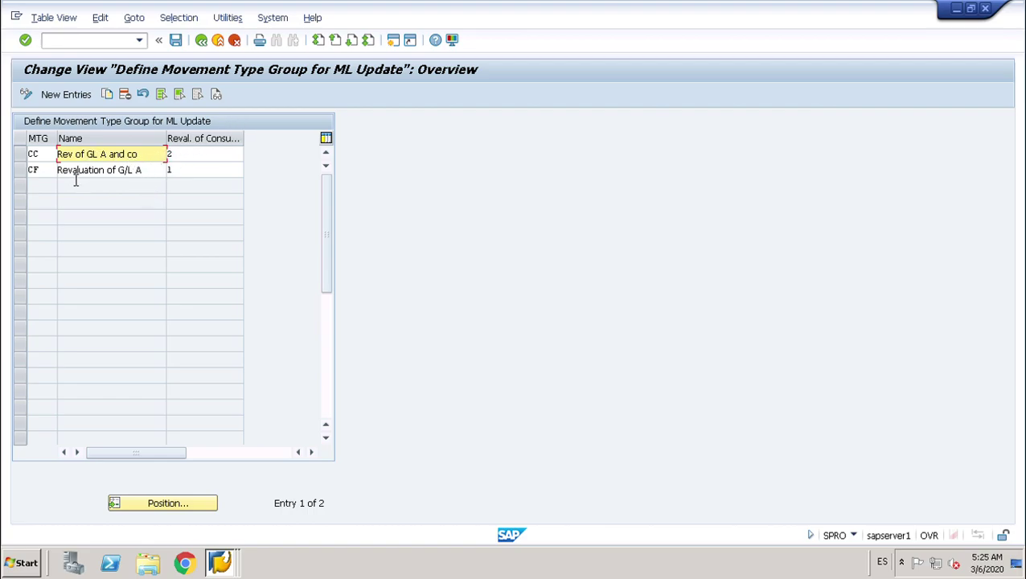
click(203, 43)
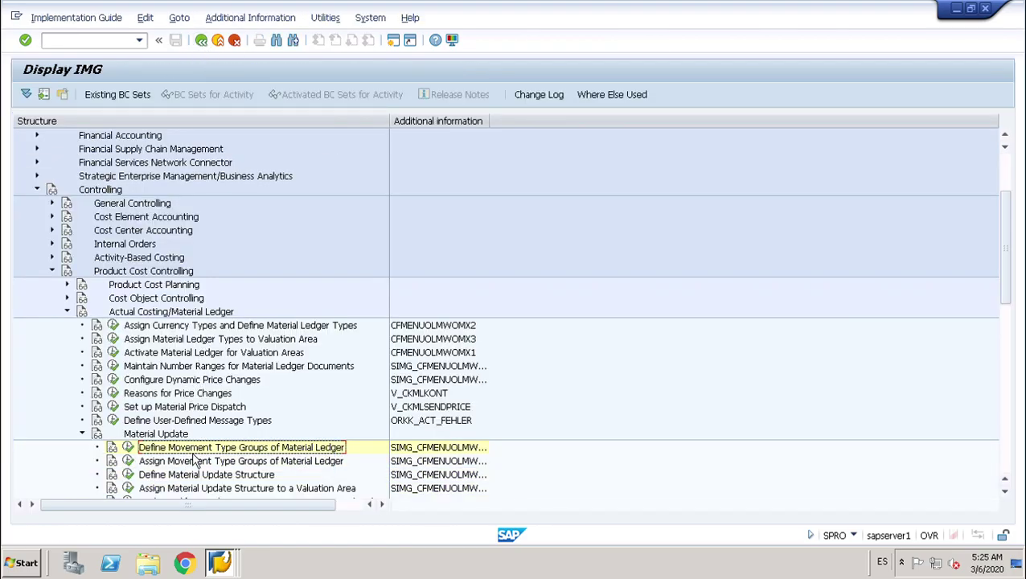
click(128, 448)
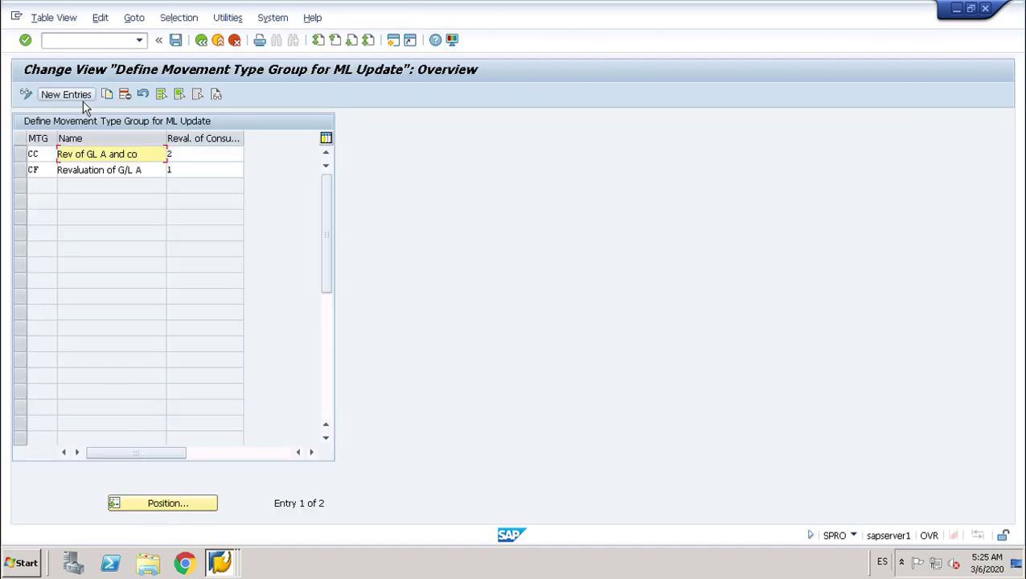
click(210, 50)
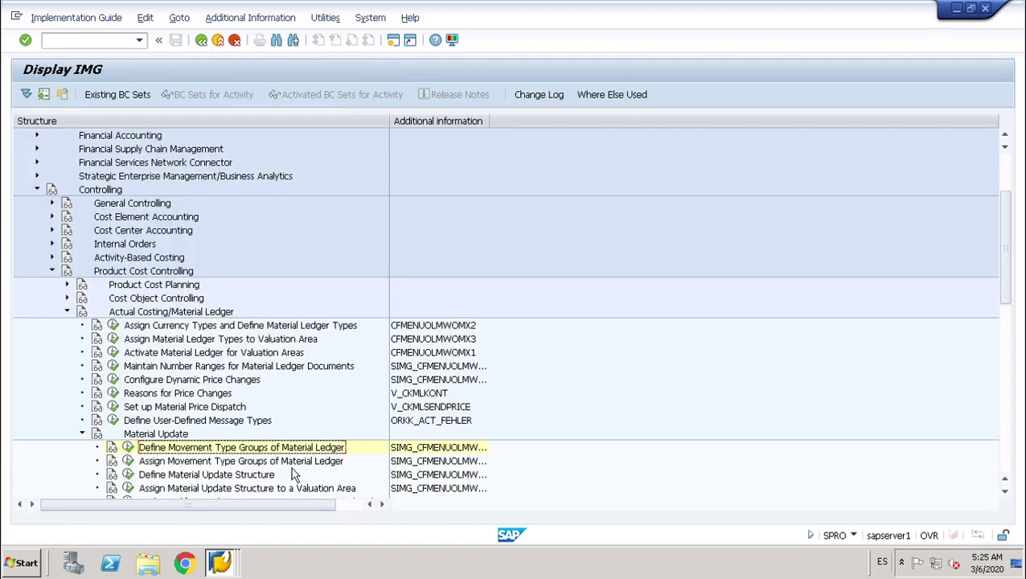
click(131, 465)
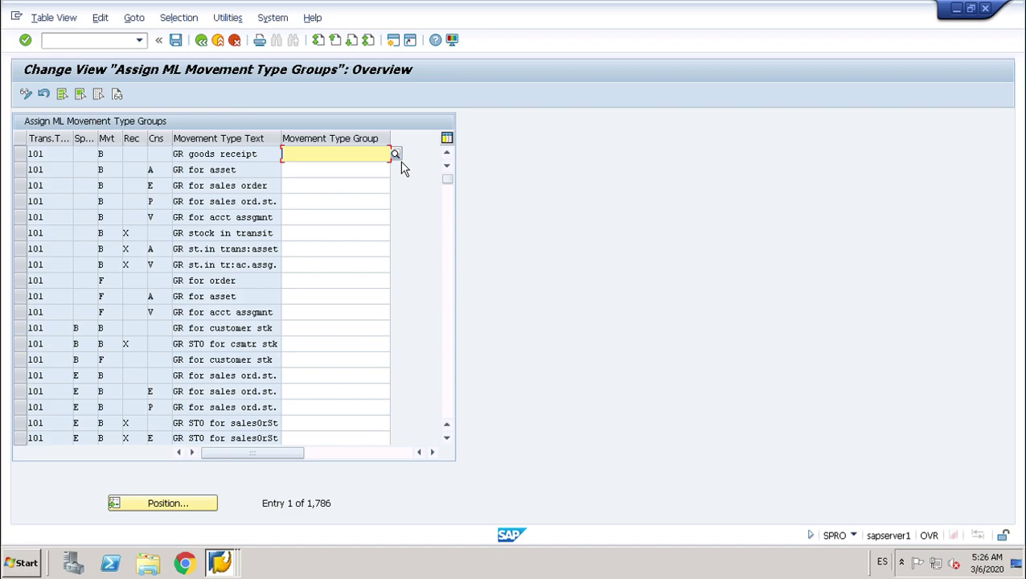
click(68, 154)
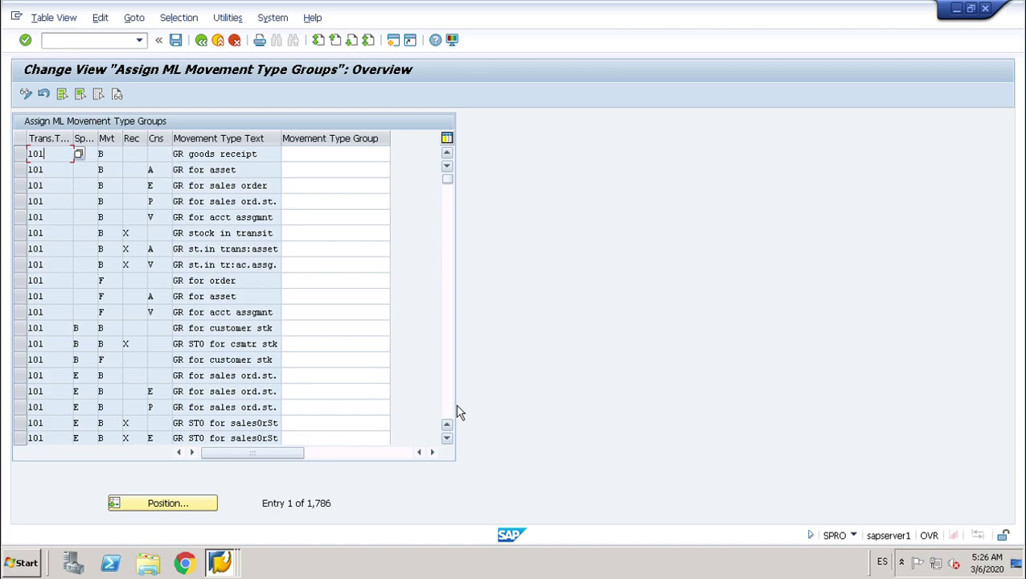
scroll(459, 413, down, 1)
scroll(459, 412, down, 1)
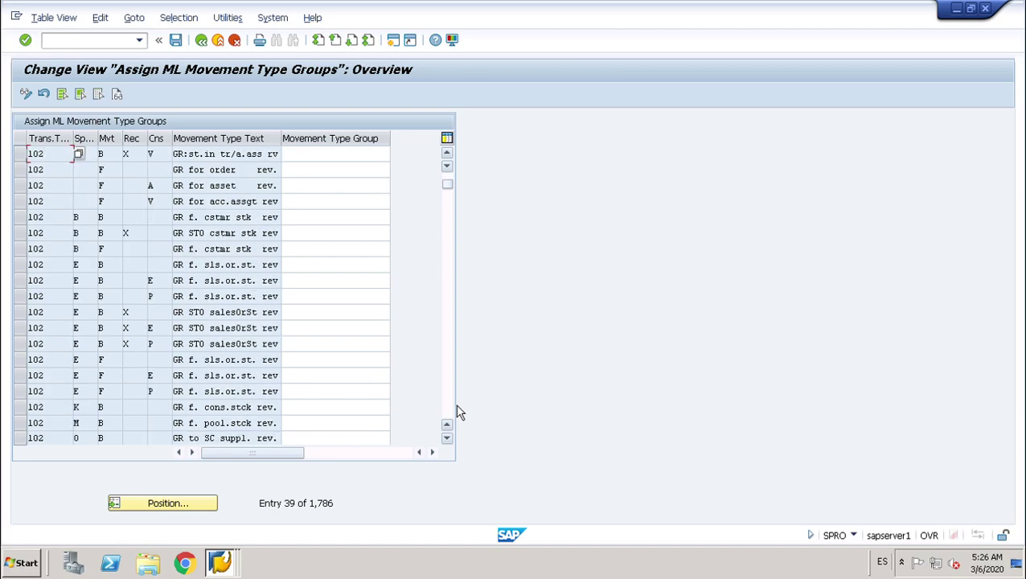
scroll(459, 412, down, 1)
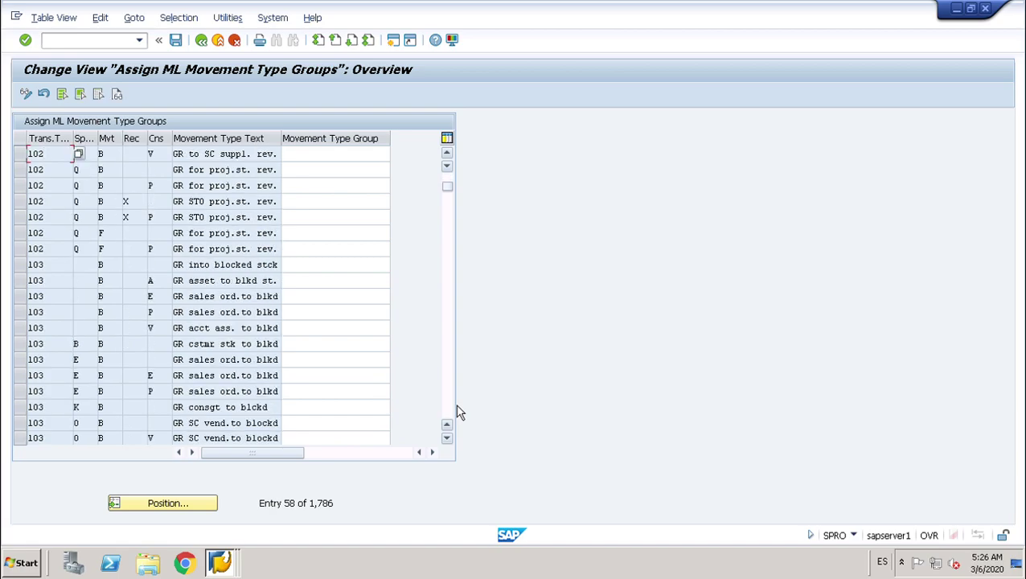
scroll(459, 413, down, 1)
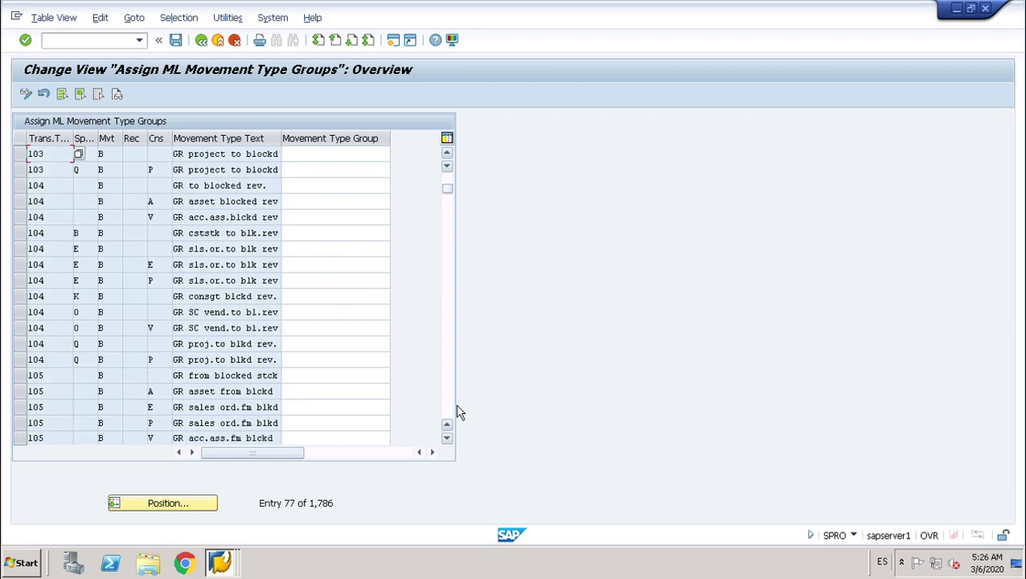
scroll(459, 412, down, 1)
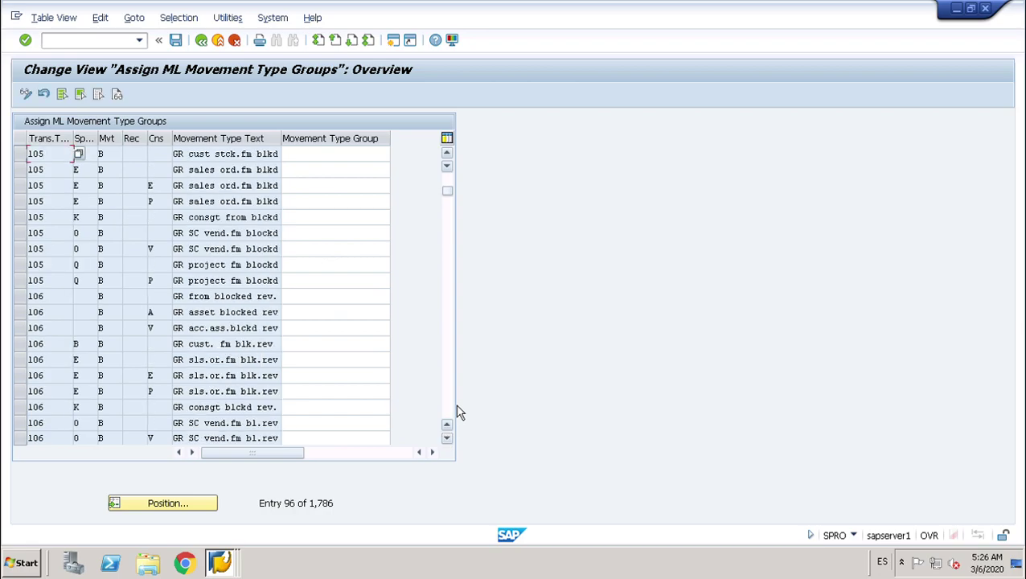
scroll(457, 412, down, 1)
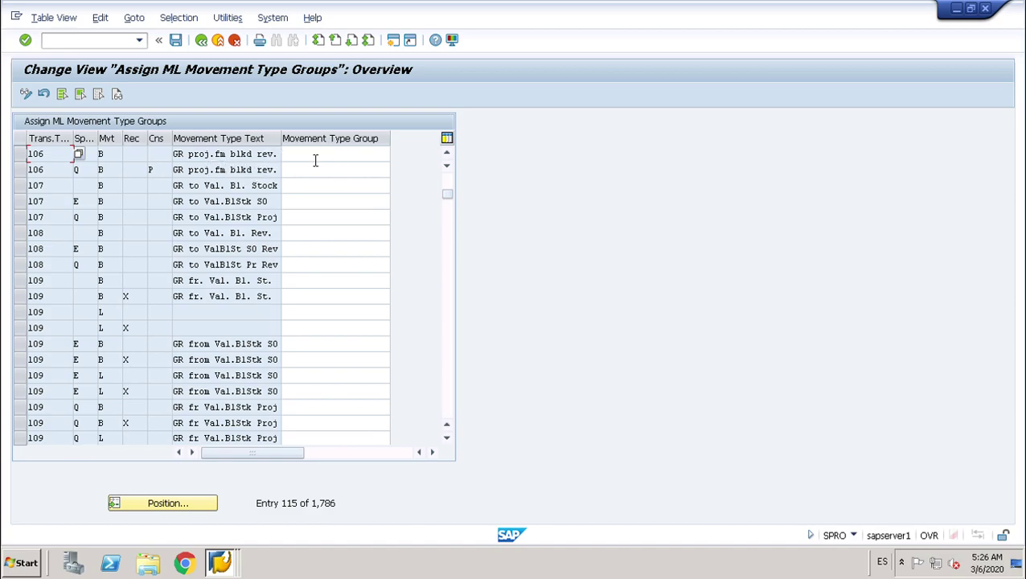
click(205, 41)
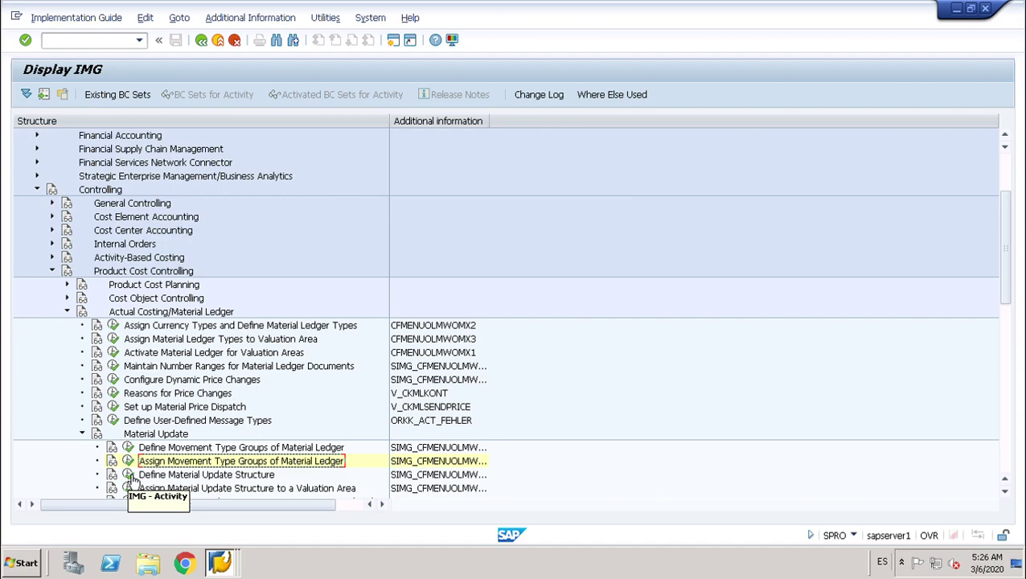
Inspect structure 0001 Standard's categories, keeping ZU Procurement first, alongside VN Consumption
click(129, 476)
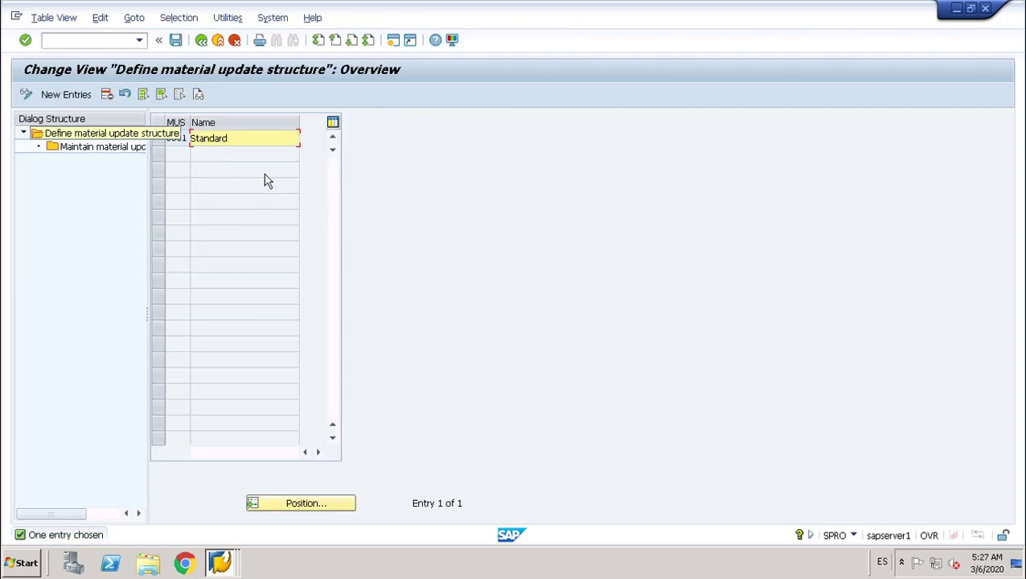
click(168, 144)
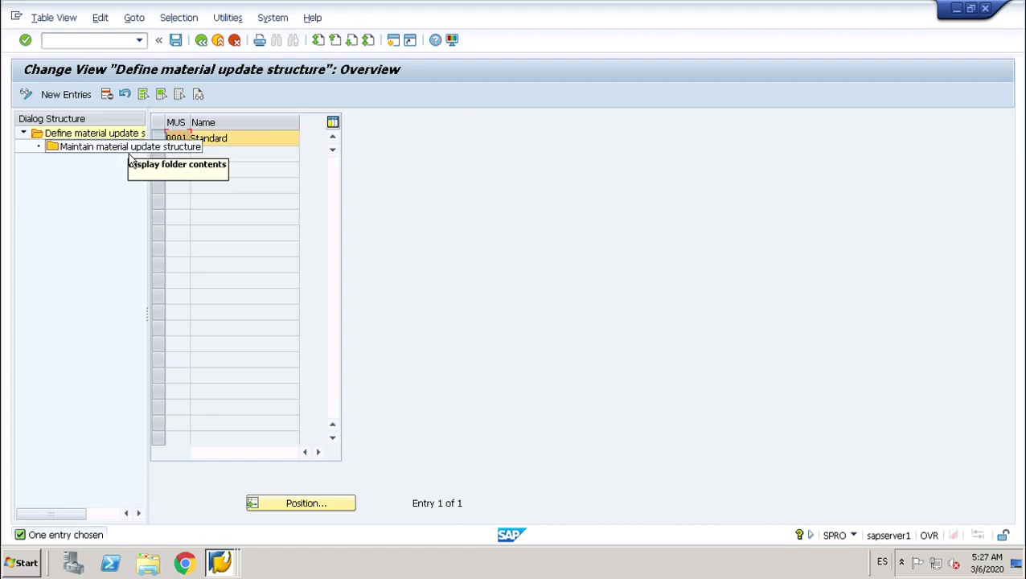
double_click(129, 153)
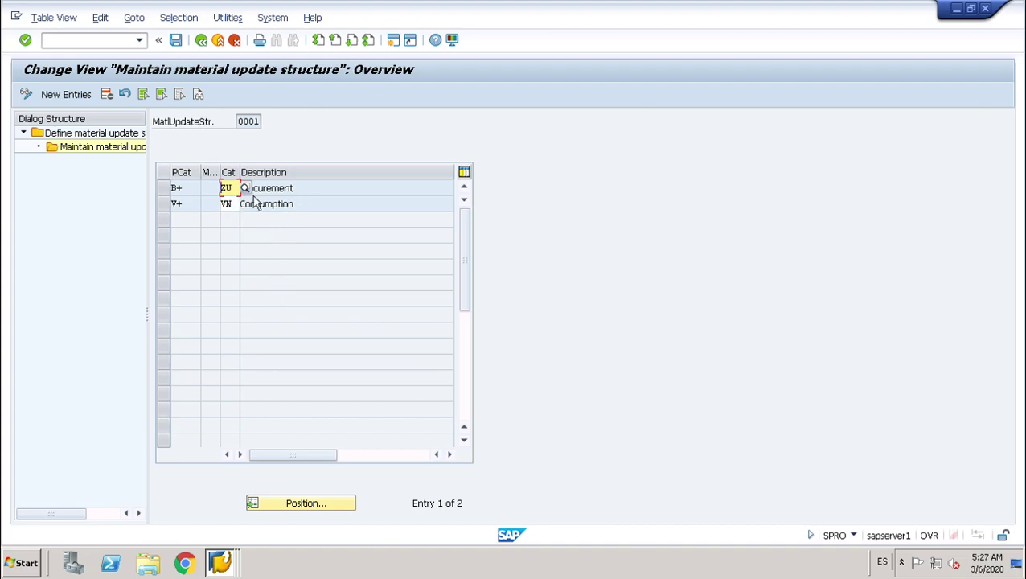
key(F4)
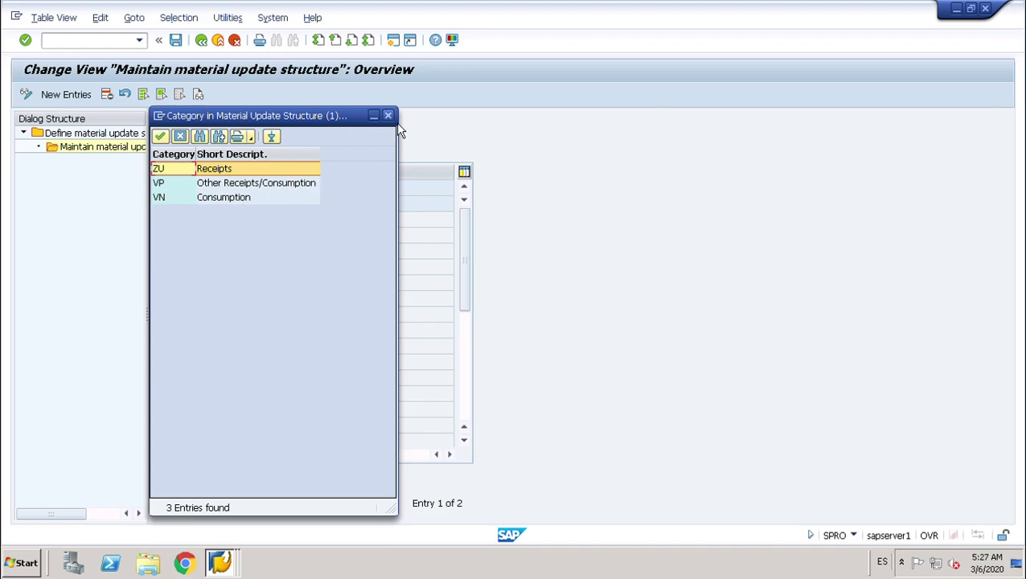
key(Return)
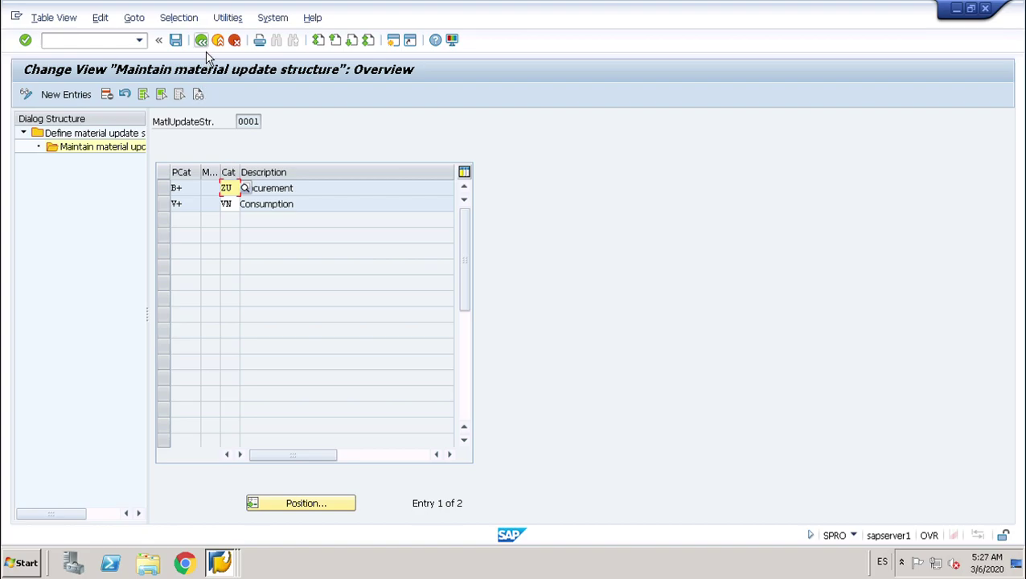
key(F3)
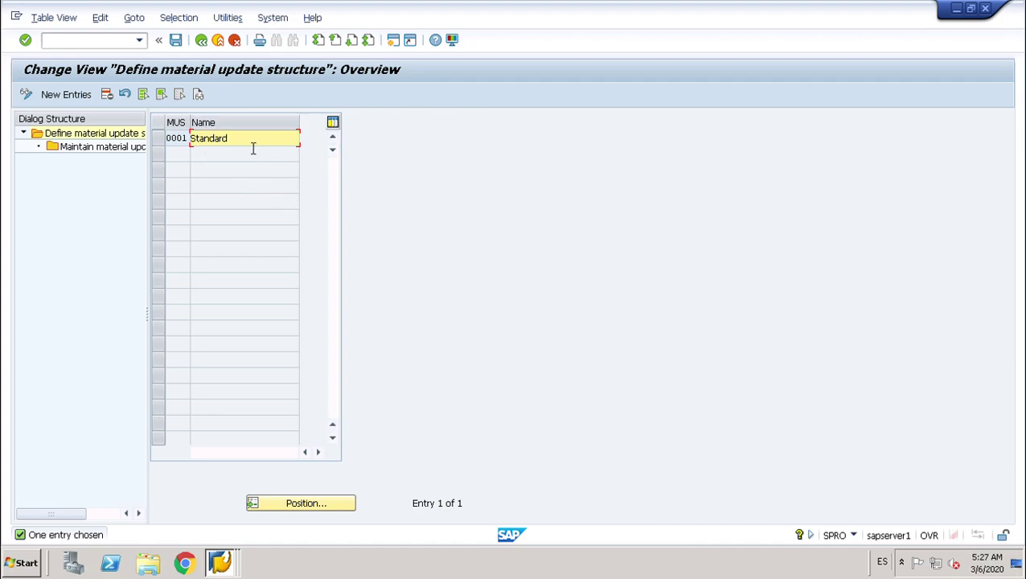
Go back from the update structure definitions to the Display IMG tree
click(208, 47)
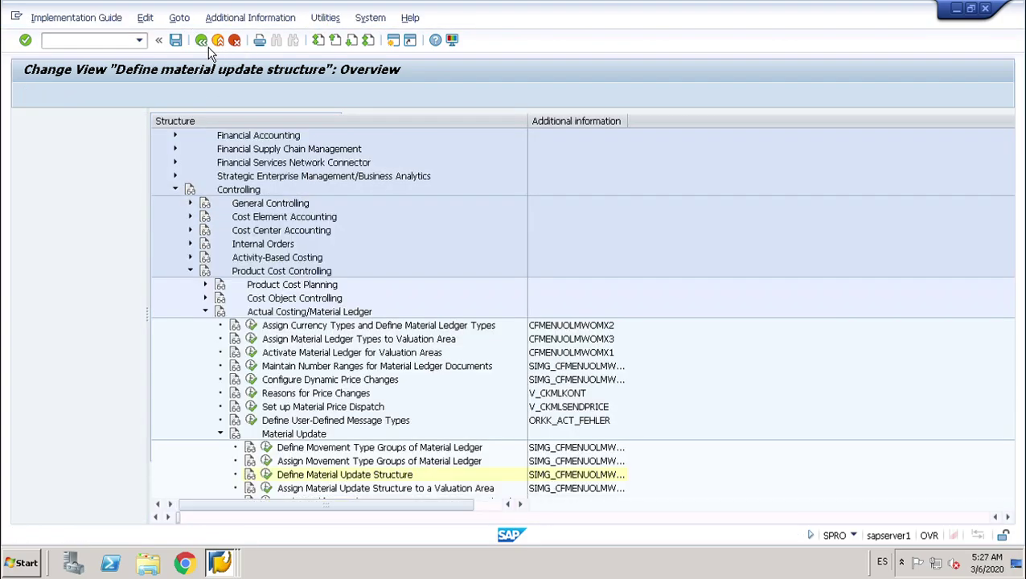